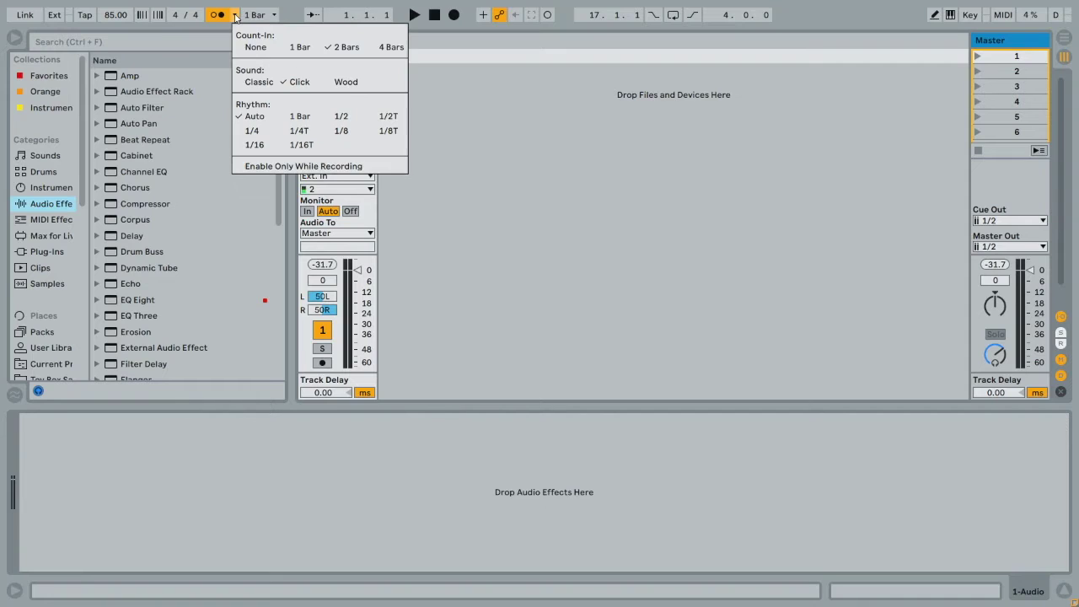
Step: Set the metronome count-in to 2 Bars and arm the 1 Audio track with external input 1 as its source
{"action": "left_click", "coordinate": [347, 48]}
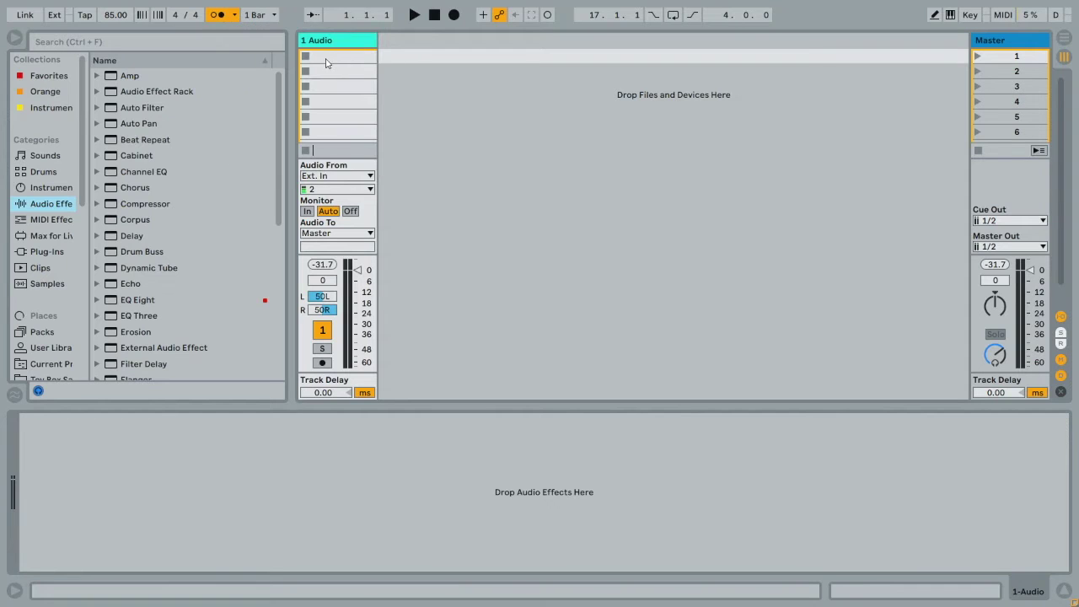
{"action": "left_click", "coordinate": [322, 363]}
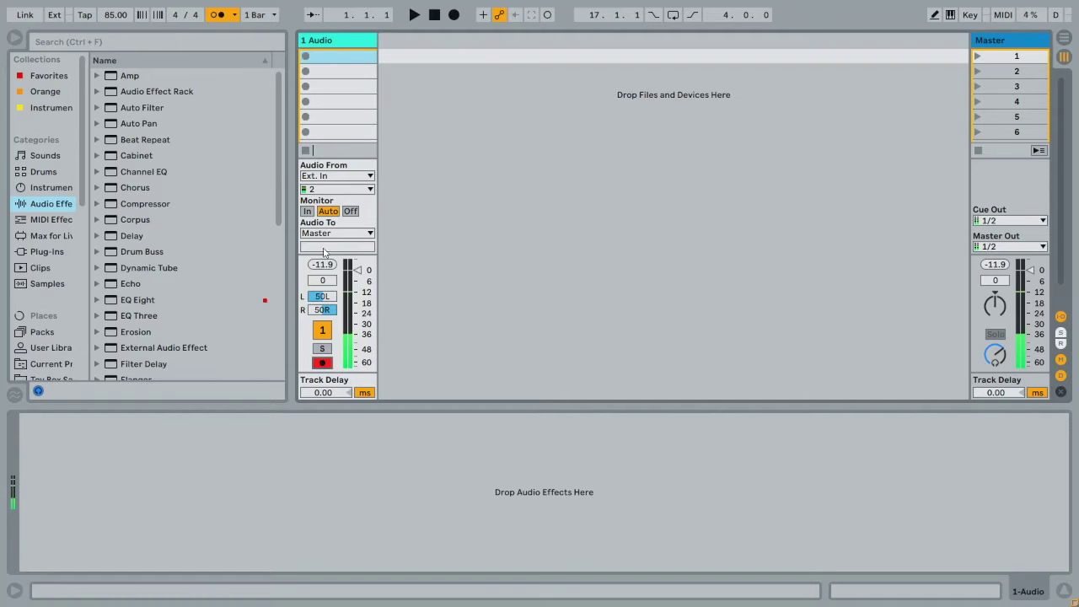
{"action": "left_click", "coordinate": [319, 190]}
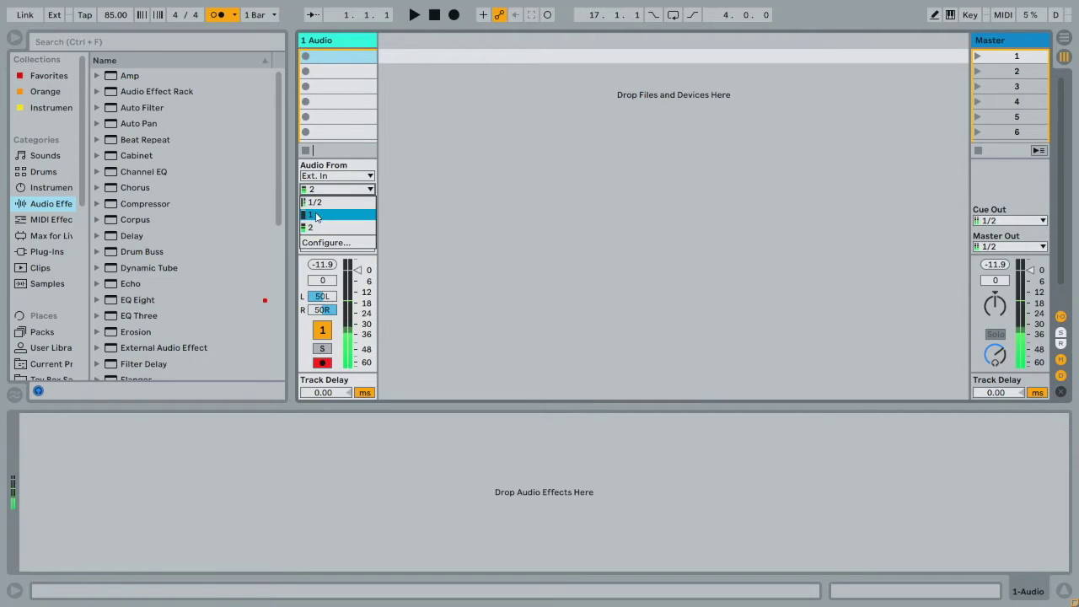
{"action": "left_click", "coordinate": [317, 217]}
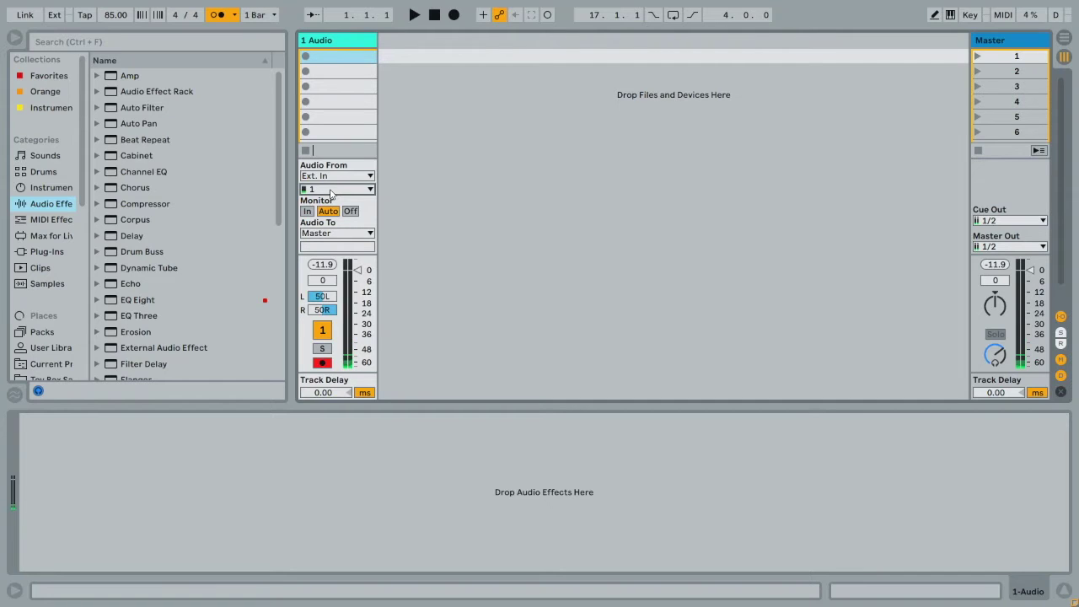
Step: Record a two-bar loop into the first clip slot of the 1 Audio track and show its clip details
{"action": "left_click", "coordinate": [307, 58]}
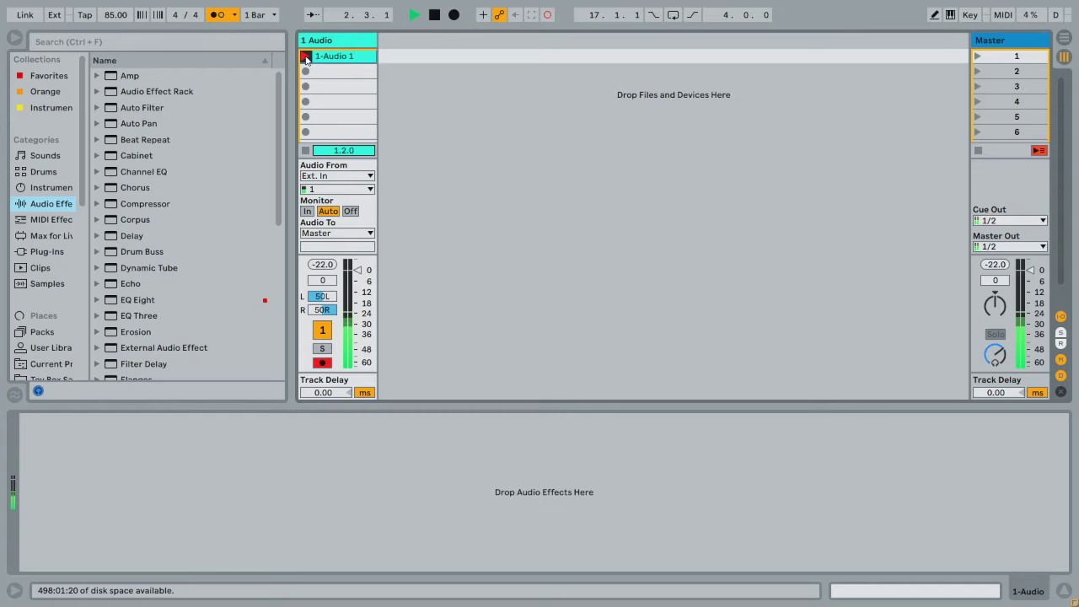
{"action": "left_click", "coordinate": [306, 57]}
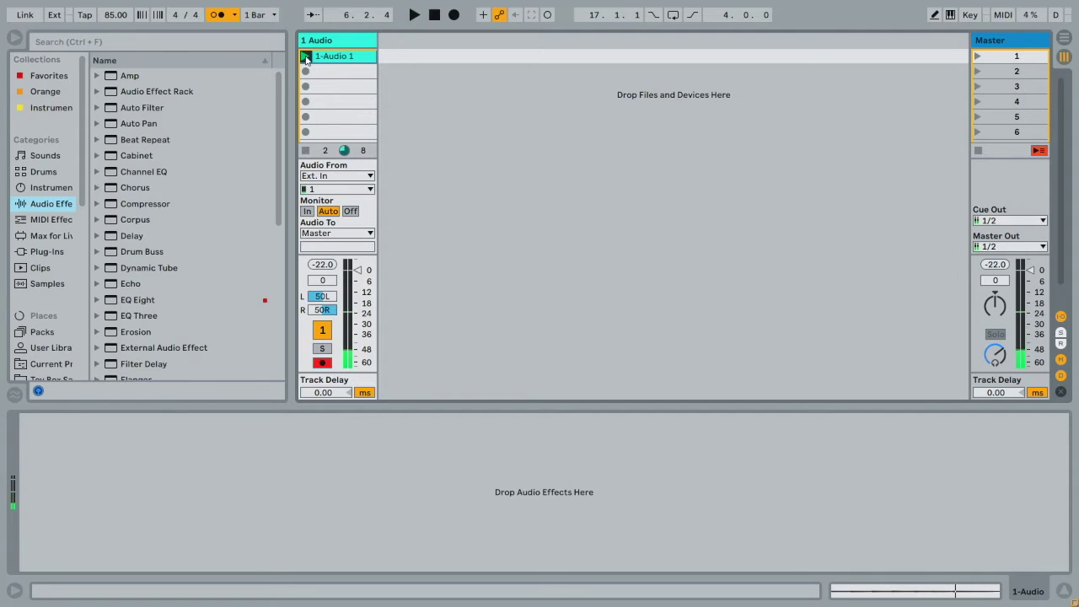
{"action": "key", "text": "shift+Tab"}
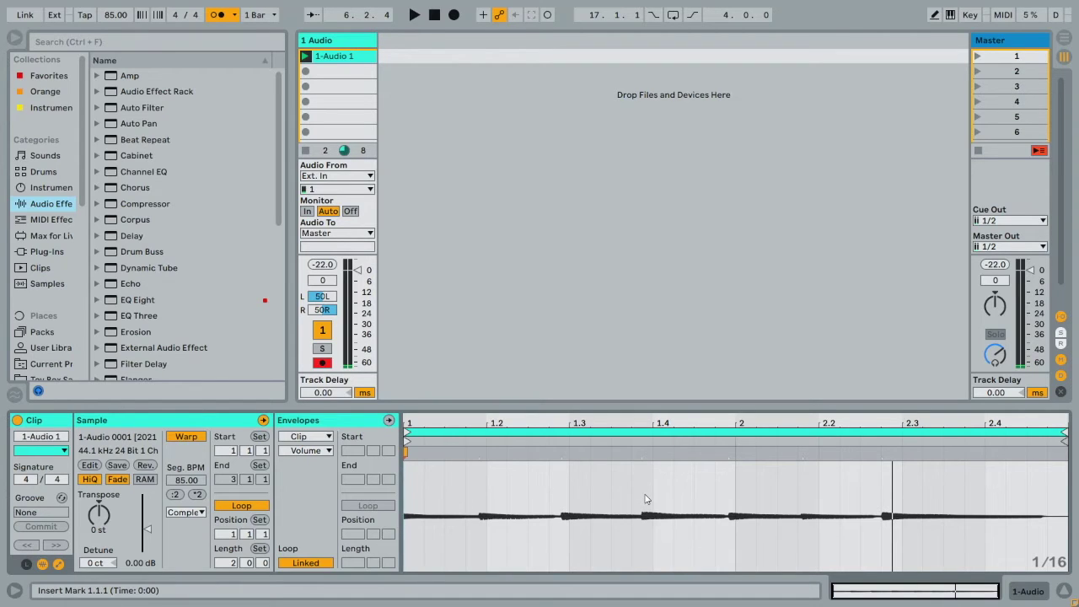
Step: Play back the recorded loop on the 1 Audio track from its start and stop it
{"action": "key", "text": "space"}
{"action": "left_click", "coordinate": [334, 57]}
{"action": "key", "text": "space"}
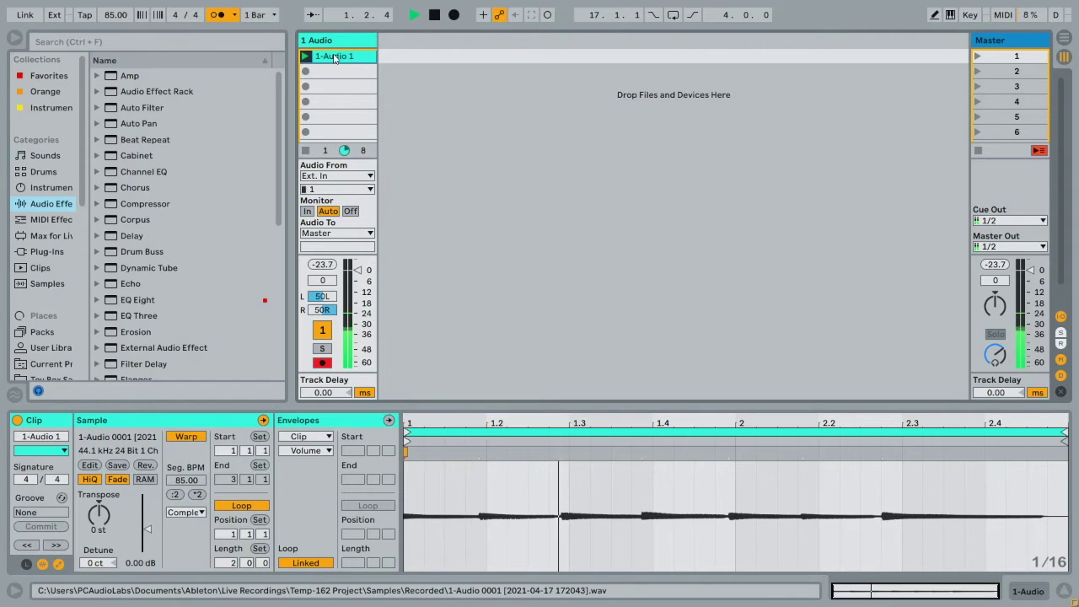
{"action": "key", "text": "space"}
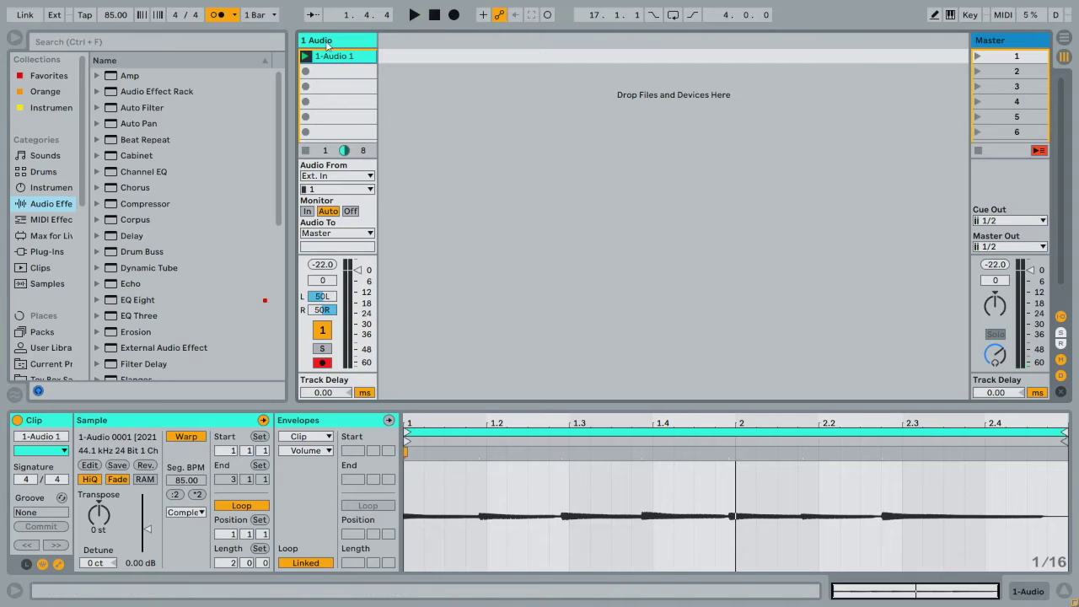
Step: Add a second audio track after 1 Audio and move record arming from 1 Audio to the new track
{"action": "left_click", "coordinate": [324, 41]}
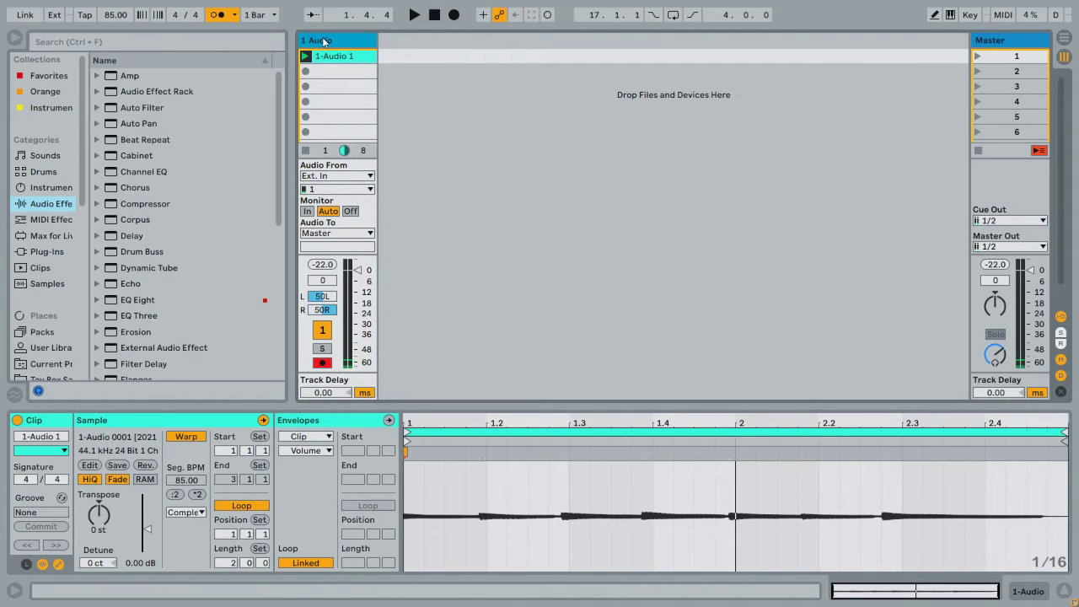
{"action": "key", "text": "ctrl+t"}
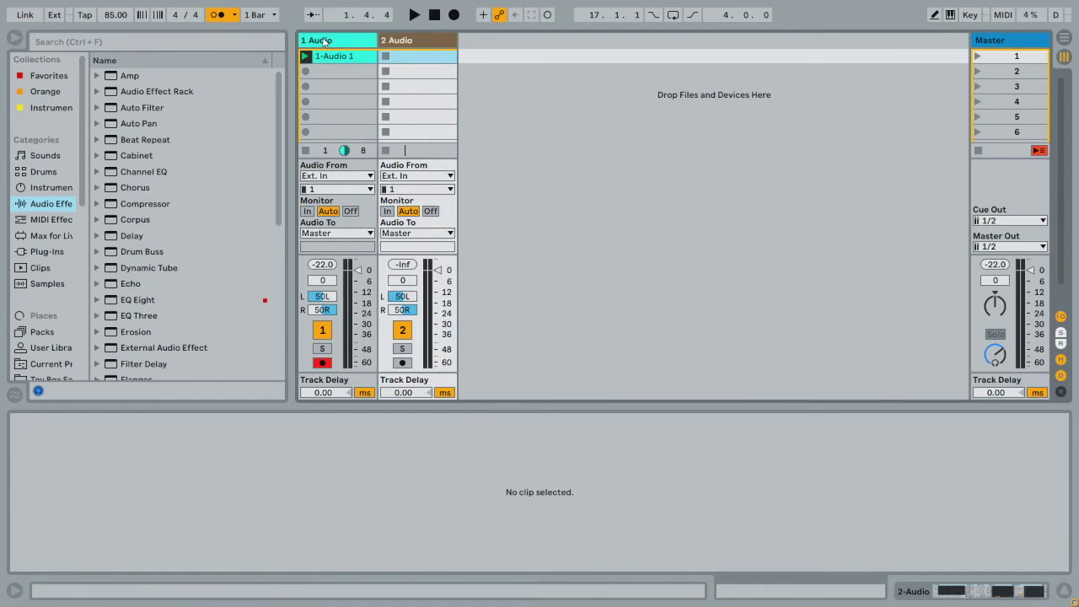
{"action": "left_click", "coordinate": [321, 364]}
{"action": "left_click", "coordinate": [403, 362]}
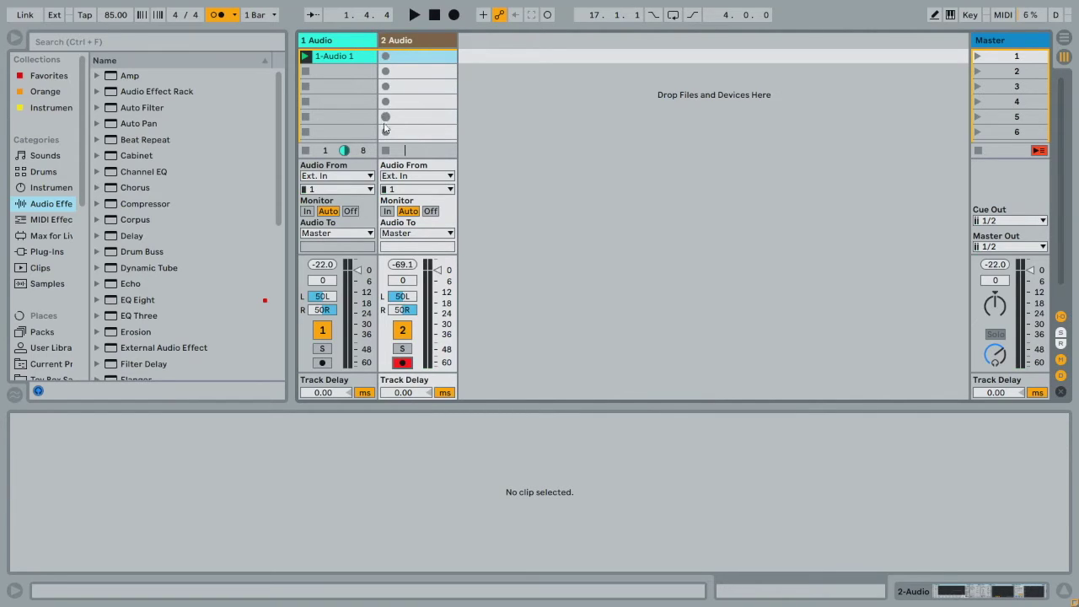
Step: Record a two-bar loop into the first clip slot of the 2 Audio track over the first loop
{"action": "left_click", "coordinate": [385, 56]}
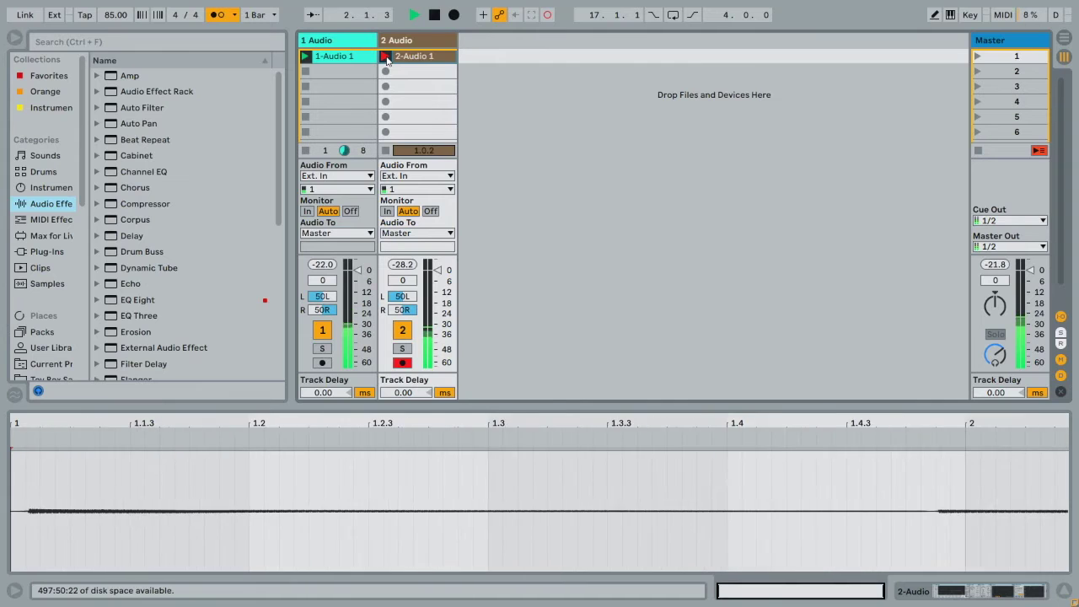
{"action": "left_click", "coordinate": [385, 56]}
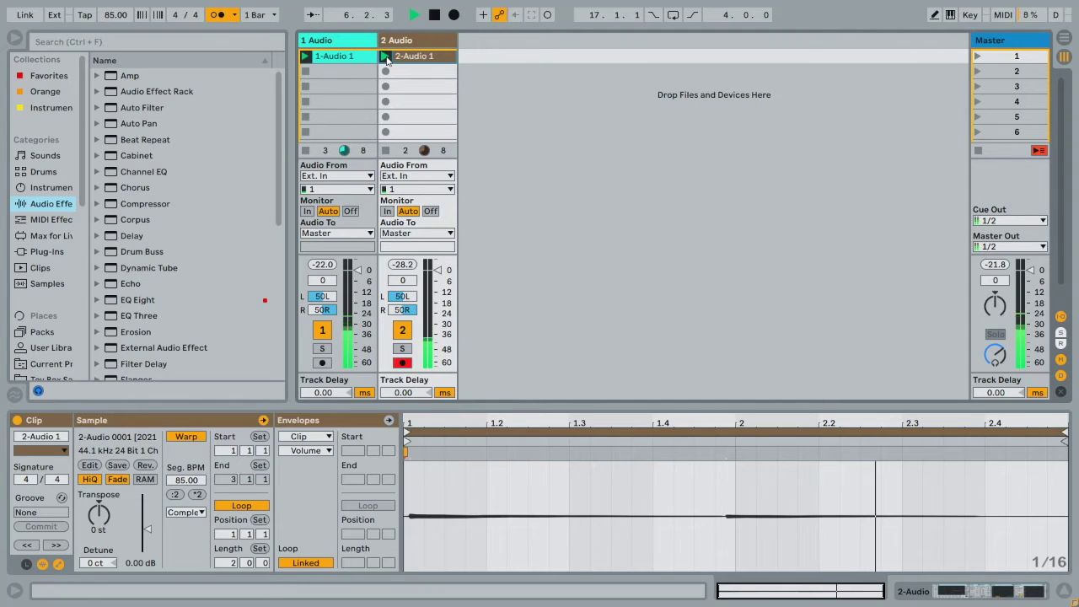
{"action": "key", "text": "space"}
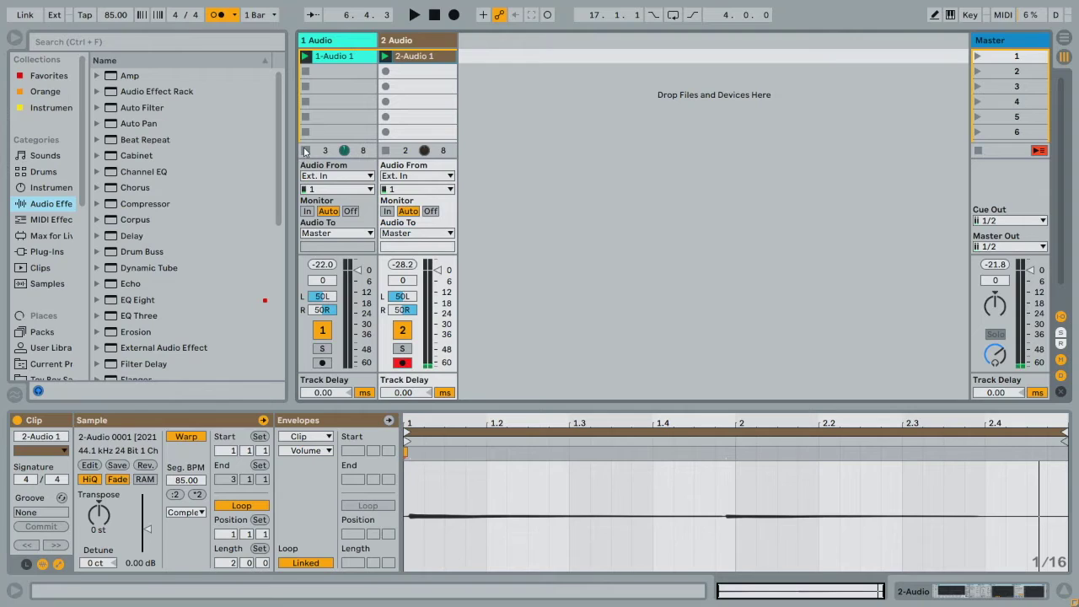
Step: Record a two-bar alternative take into the second clip slot of the 2 Audio track and play it back
{"action": "left_click", "coordinate": [403, 363]}
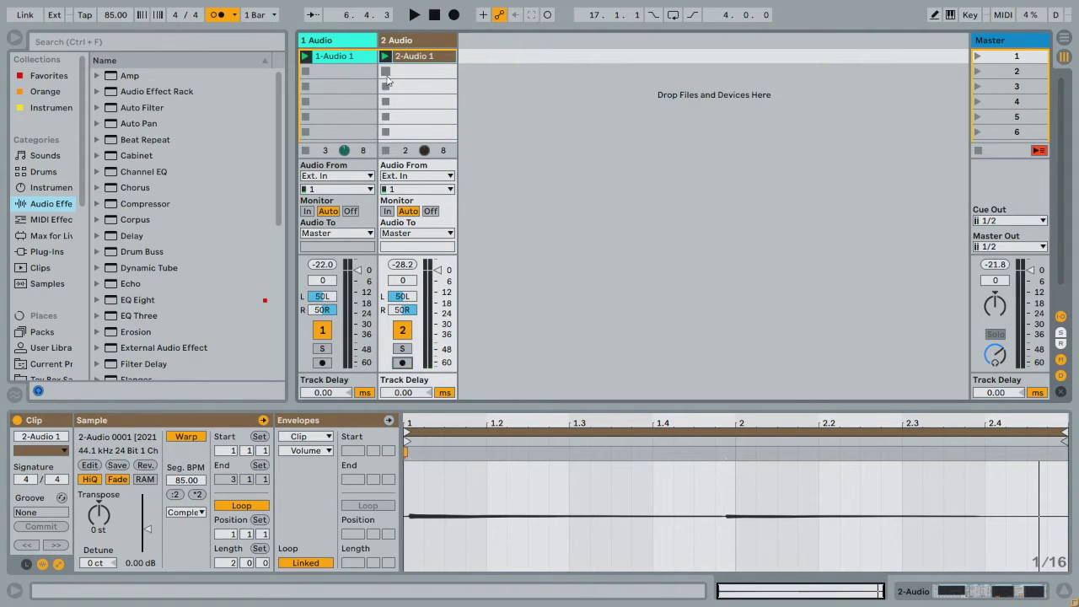
{"action": "scroll", "coordinate": [386, 82], "scroll_direction": "down", "scroll_amount": 1}
{"action": "scroll", "coordinate": [387, 127], "scroll_direction": "up", "scroll_amount": 1}
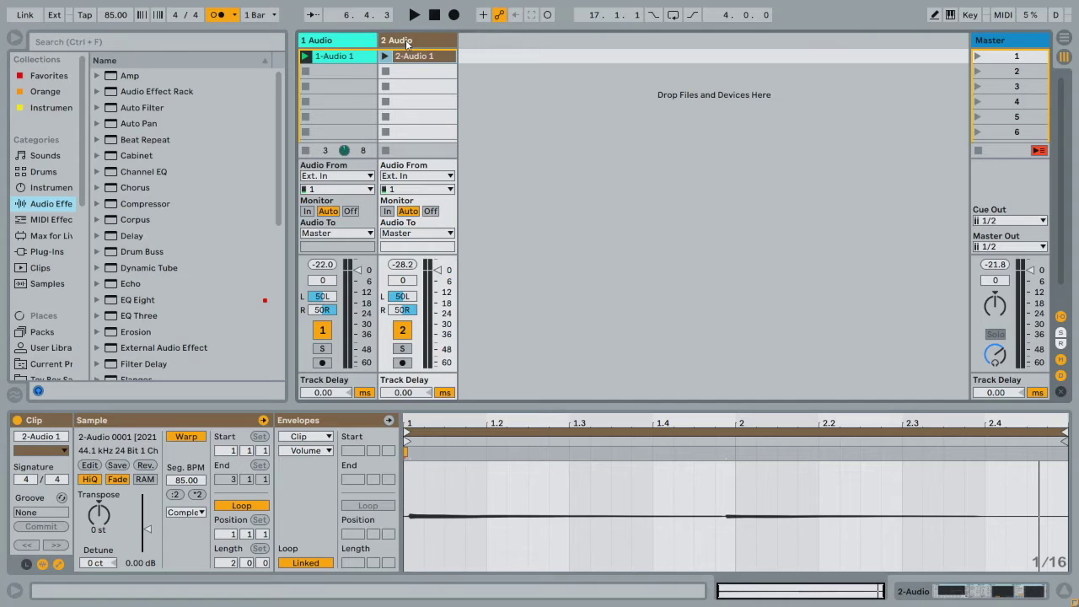
{"action": "left_click", "coordinate": [403, 362]}
{"action": "left_click", "coordinate": [386, 71]}
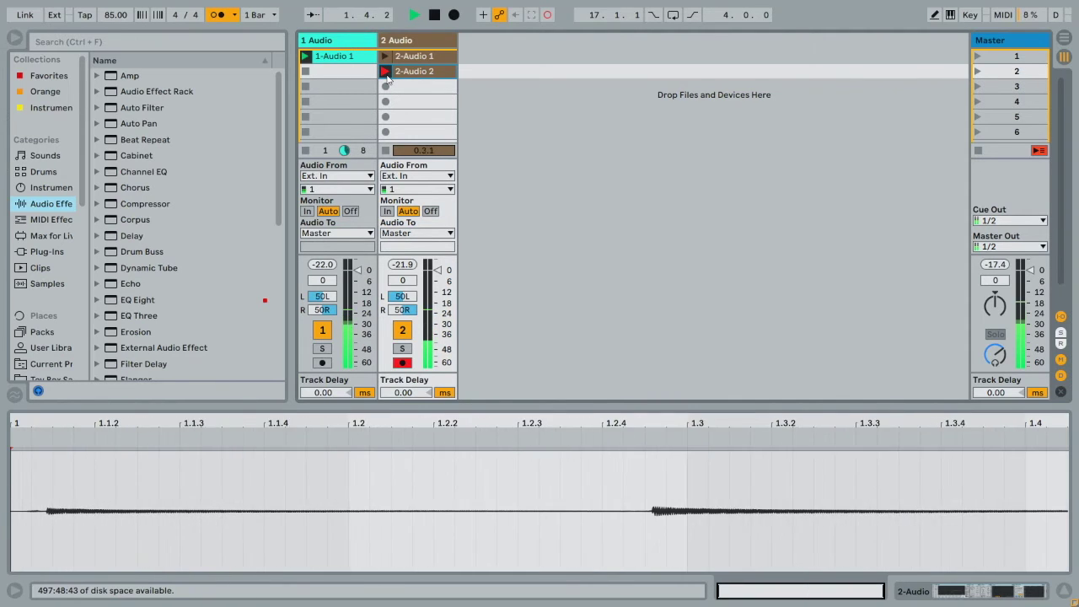
{"action": "left_click", "coordinate": [385, 71]}
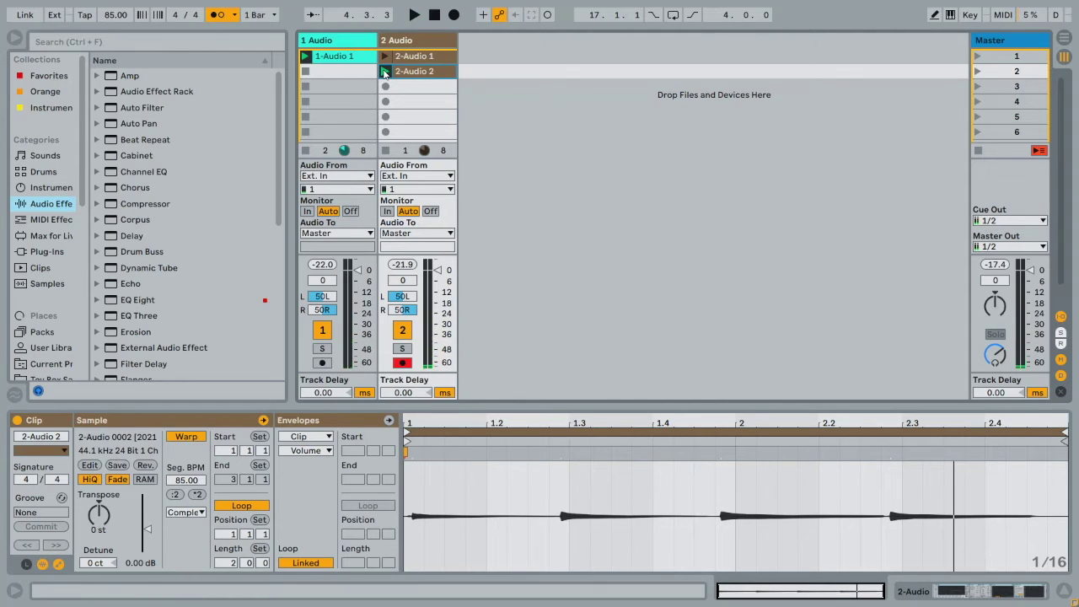
{"action": "left_click", "coordinate": [384, 71]}
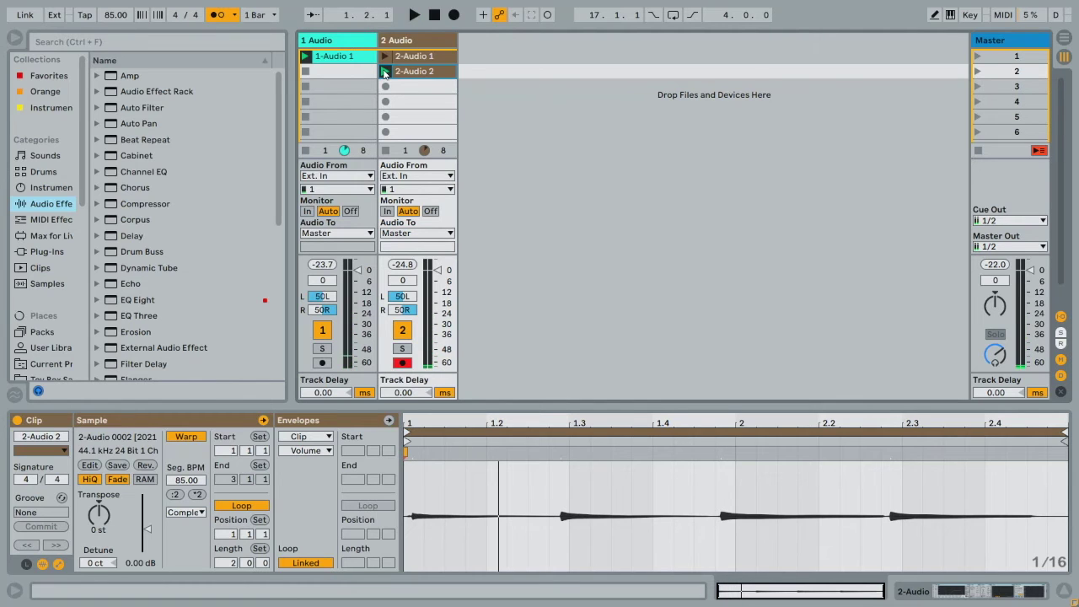
Step: Arm the 1 Audio track and record a two-bar loop into its second clip slot
{"action": "left_click", "coordinate": [305, 73]}
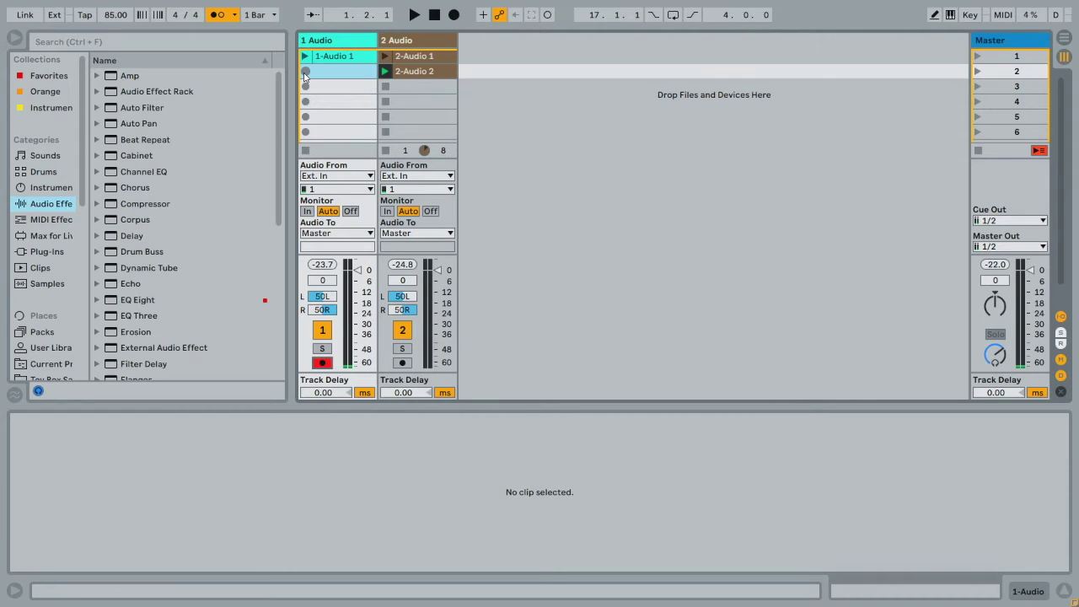
{"action": "left_click", "coordinate": [306, 72]}
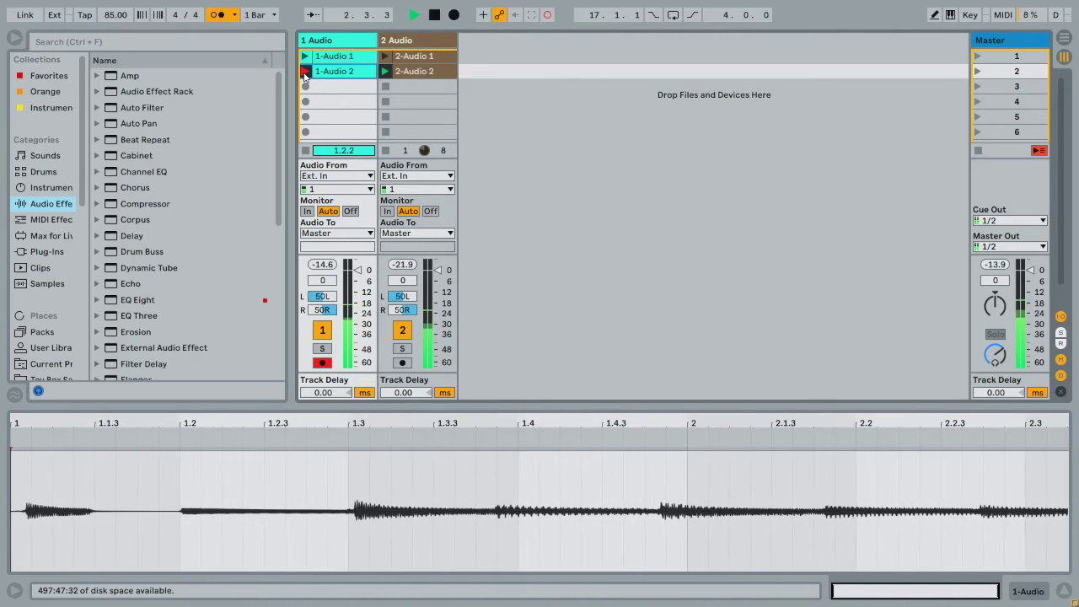
{"action": "left_click", "coordinate": [306, 71]}
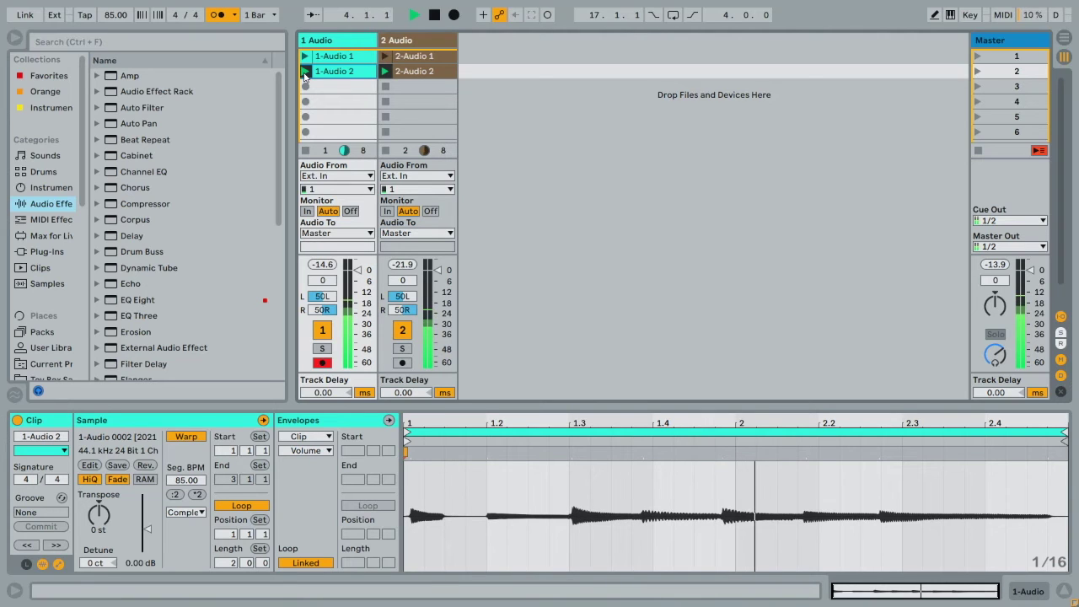
{"action": "key", "text": "space"}
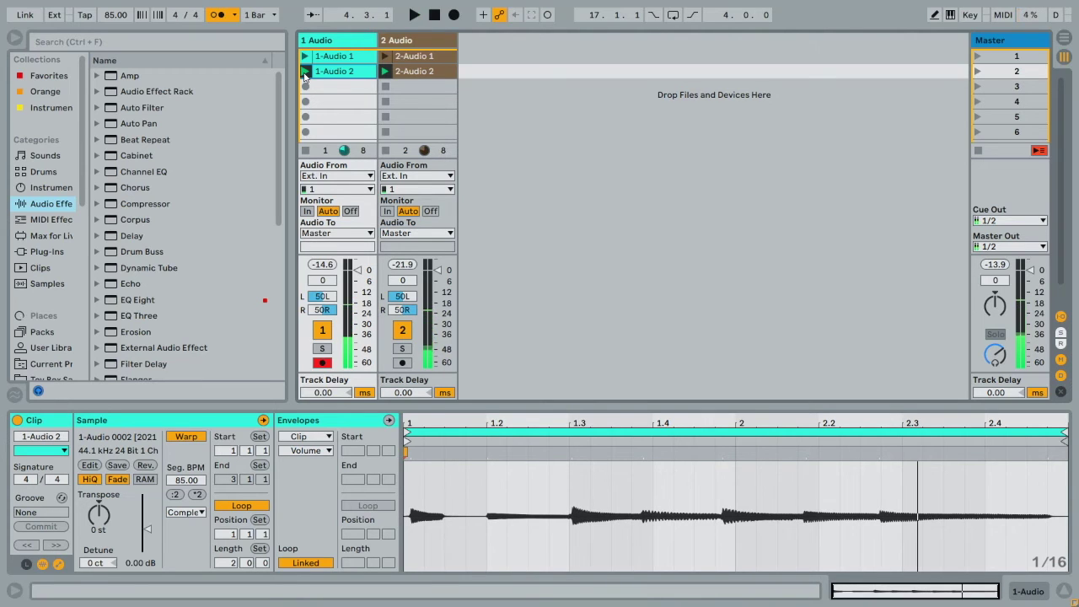
Step: Add a third audio track after 2 Audio and arm it for recording
{"action": "left_click", "coordinate": [423, 42]}
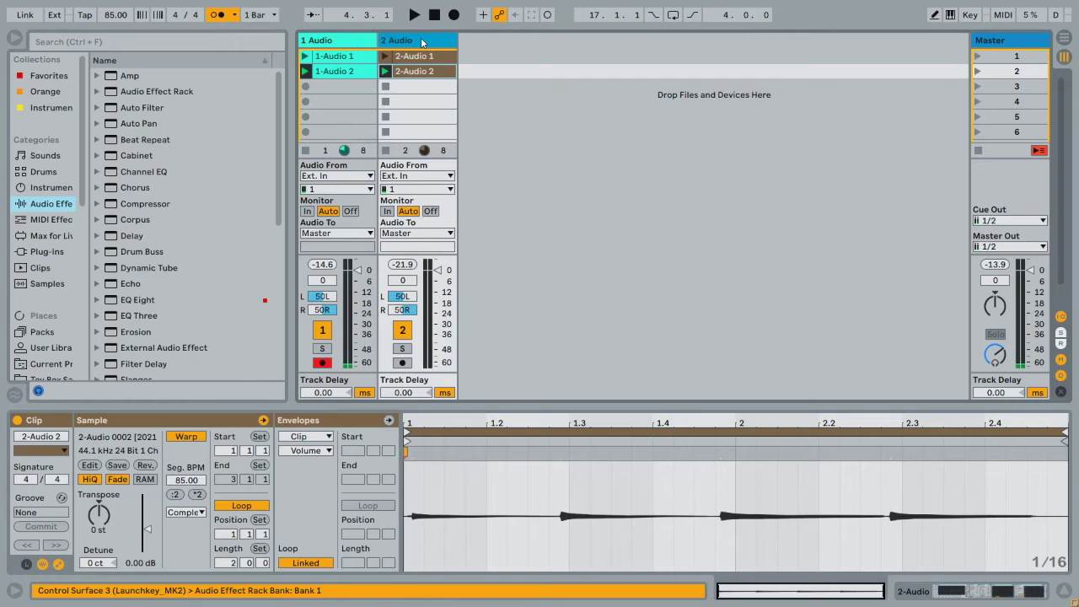
{"action": "key", "text": "ctrl+t"}
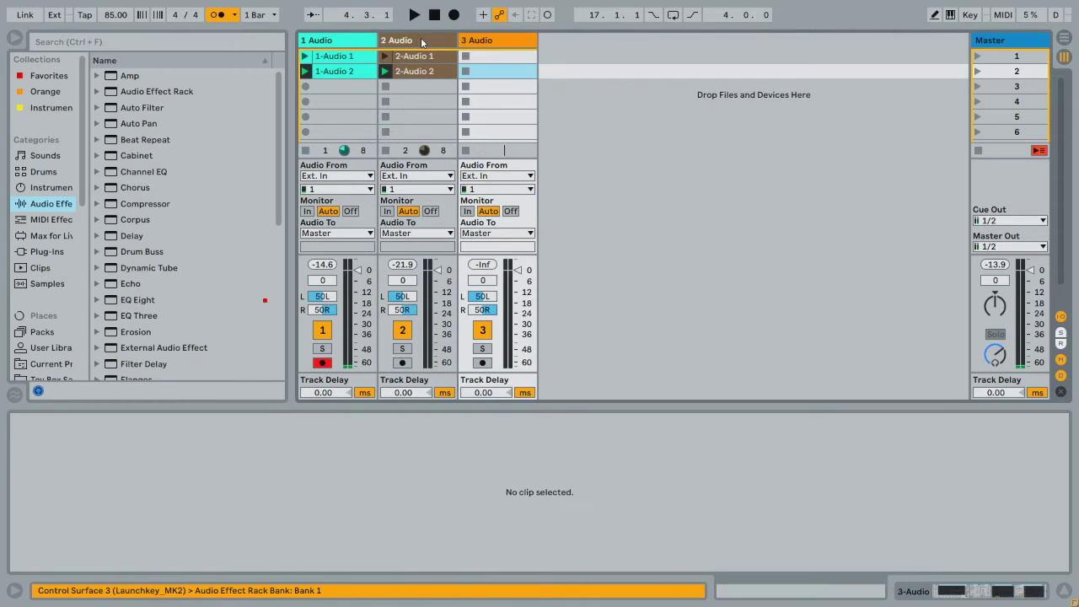
{"action": "left_click", "coordinate": [482, 362]}
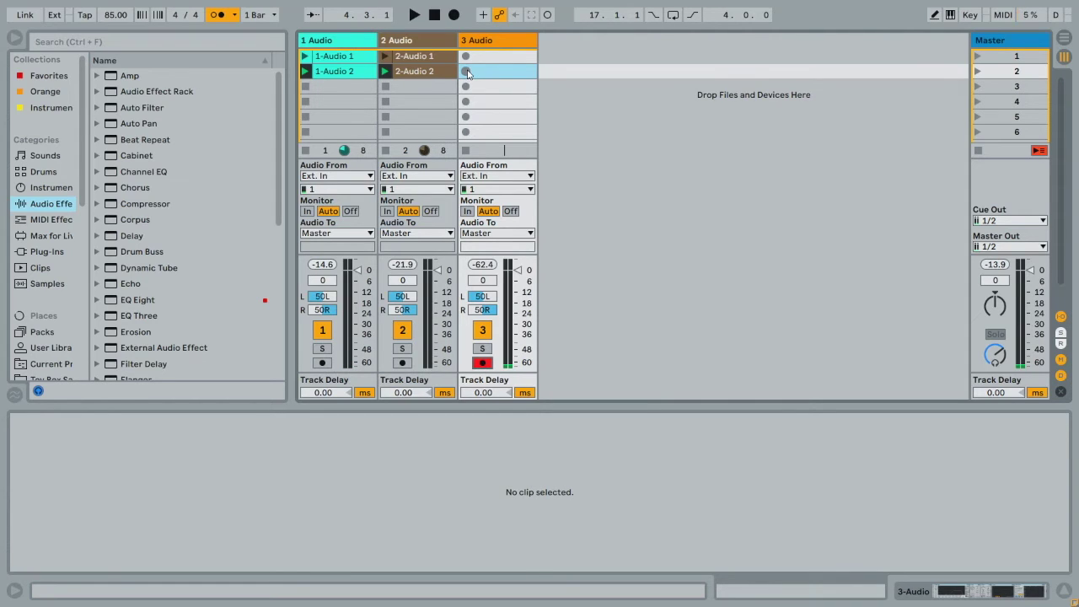
Step: Play the second-scene loops briefly and set the global launch quantization to 1 Bar
{"action": "key", "text": "space"}
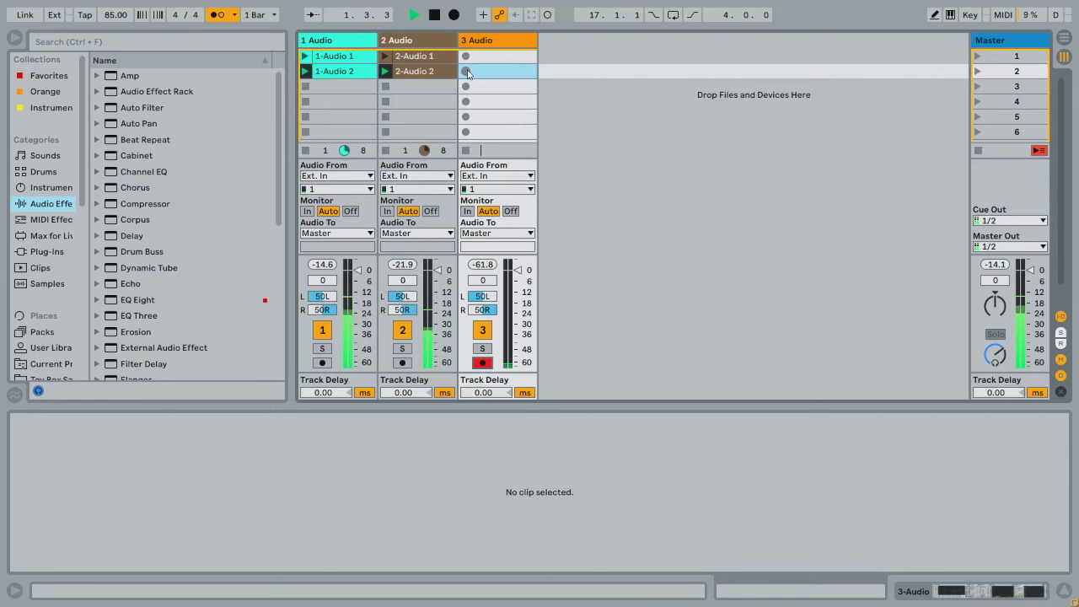
{"action": "key", "text": "space"}
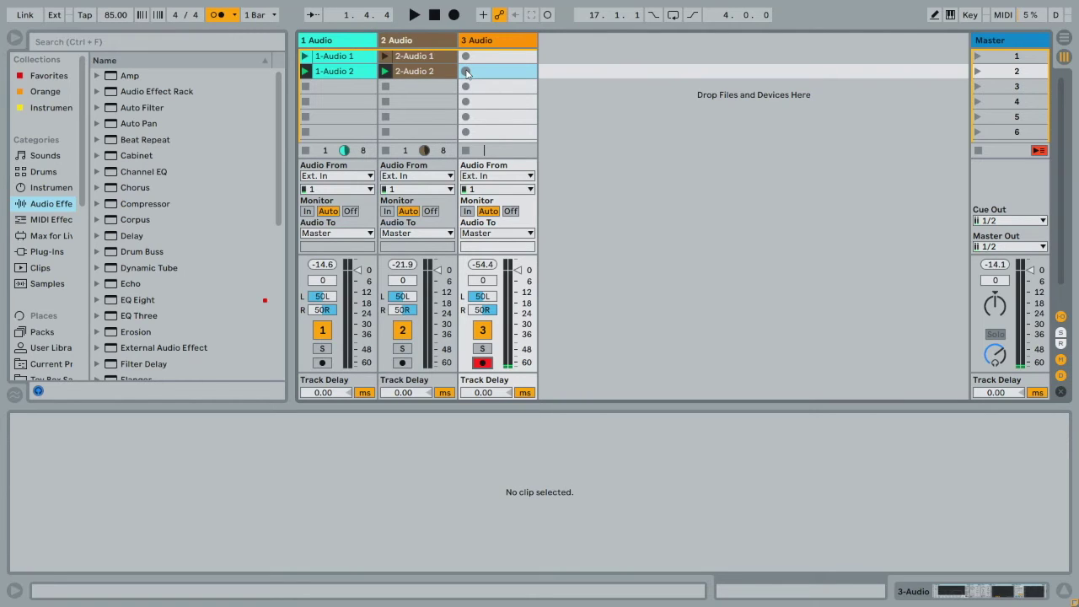
{"action": "left_click", "coordinate": [258, 18]}
{"action": "left_click", "coordinate": [264, 84]}
Step: With the existing loops playing, record a two-bar loop into the second clip slot of the 3 Audio track
{"action": "key", "text": "space"}
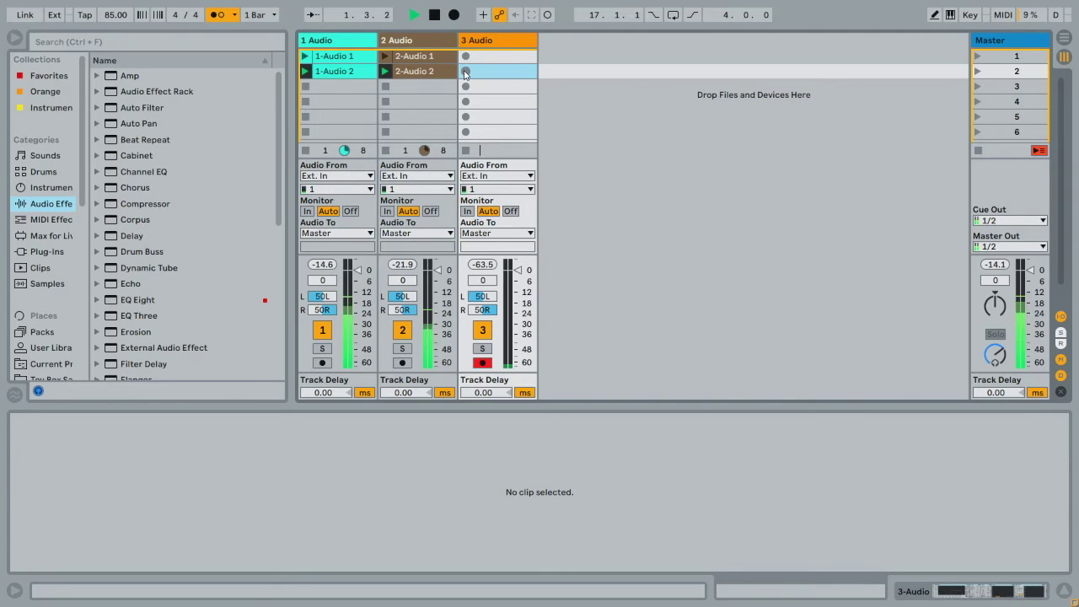
{"action": "left_click", "coordinate": [464, 72]}
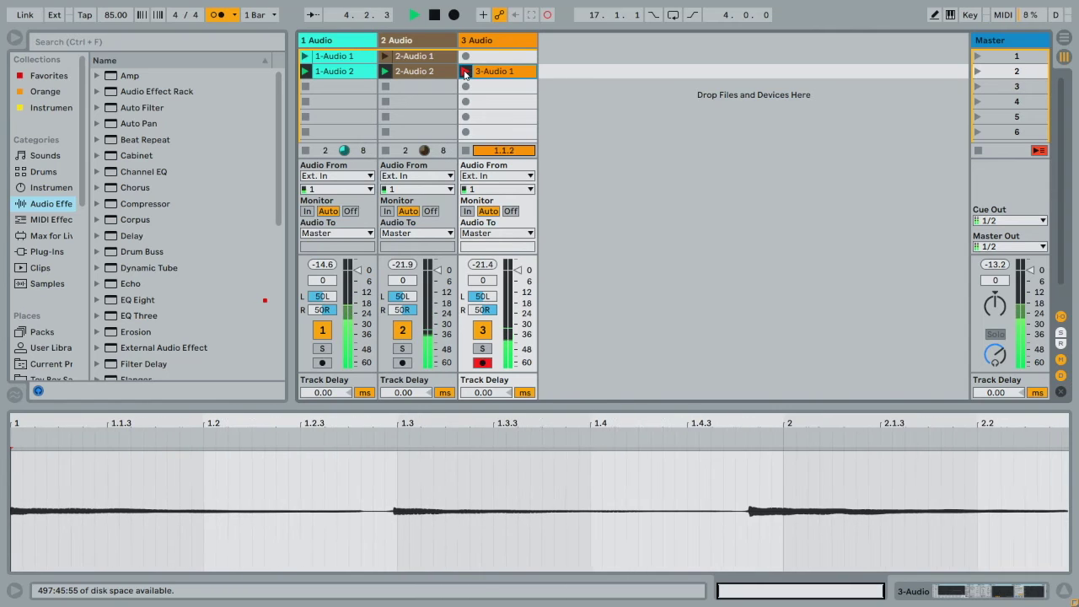
{"action": "left_click", "coordinate": [464, 72]}
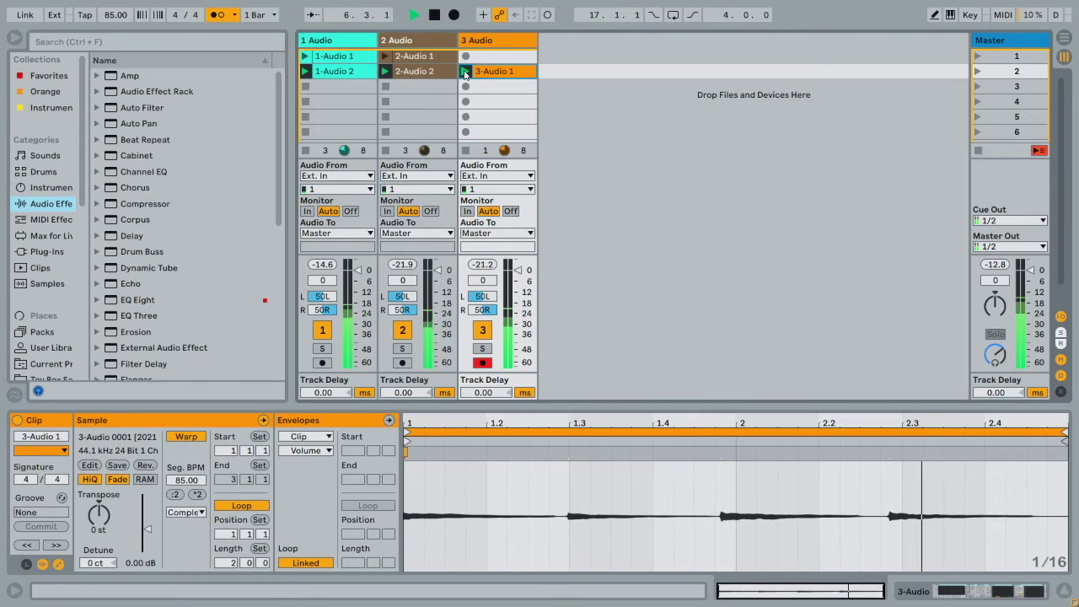
{"action": "key", "text": "space"}
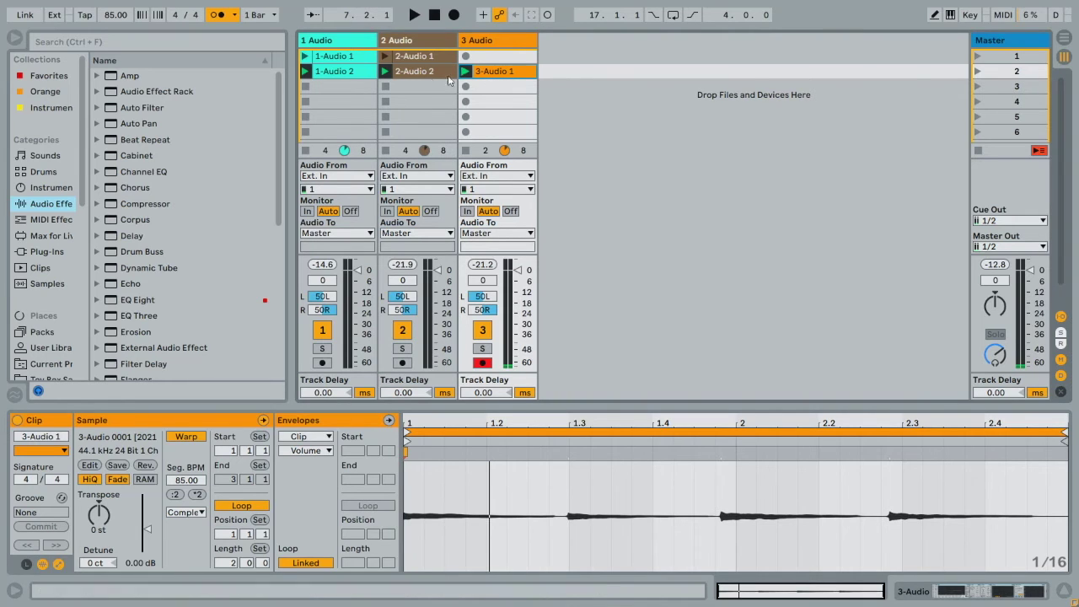
Step: With grid snapping off, warp the second 1 Audio clip so its note just before bar 2 falls near 2.1.1 and its last note near 2.3
{"action": "left_click", "coordinate": [416, 72]}
{"action": "left_click", "coordinate": [346, 72]}
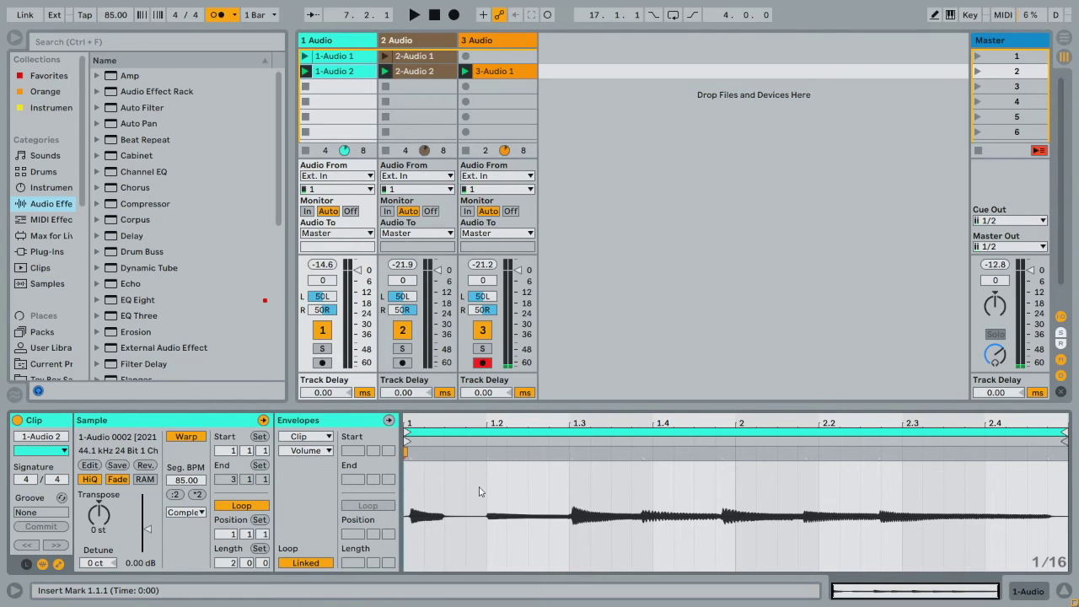
{"action": "left_click_drag", "start_coordinate": [486, 494], "coordinate": [530, 494]}
{"action": "left_click", "coordinate": [727, 492], "text": "shift"}
{"action": "left_click", "coordinate": [726, 492]}
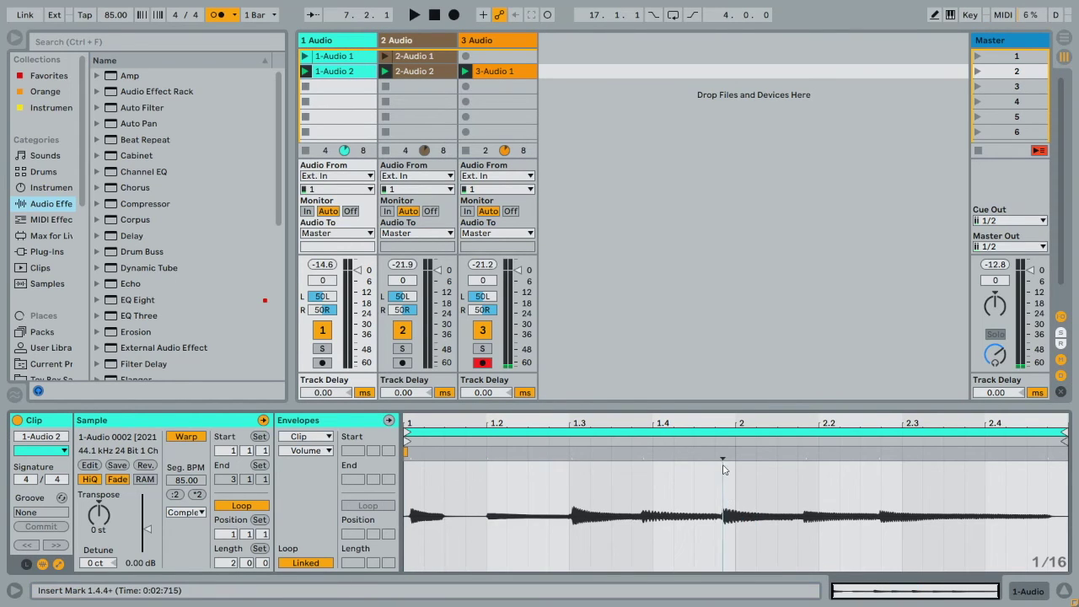
{"action": "left_click", "coordinate": [736, 494]}
{"action": "key", "text": "ctrl+4"}
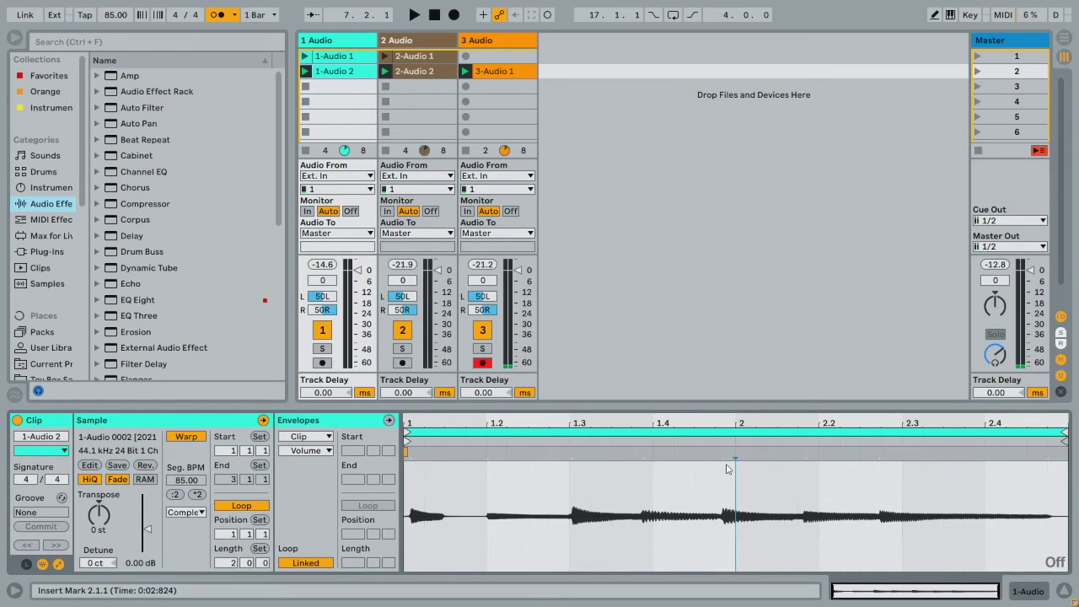
{"action": "key", "text": "ctrl+4"}
{"action": "key", "text": "ctrl+4"}
{"action": "left_click", "coordinate": [722, 453]}
{"action": "left_click_drag", "start_coordinate": [722, 453], "coordinate": [740, 453]}
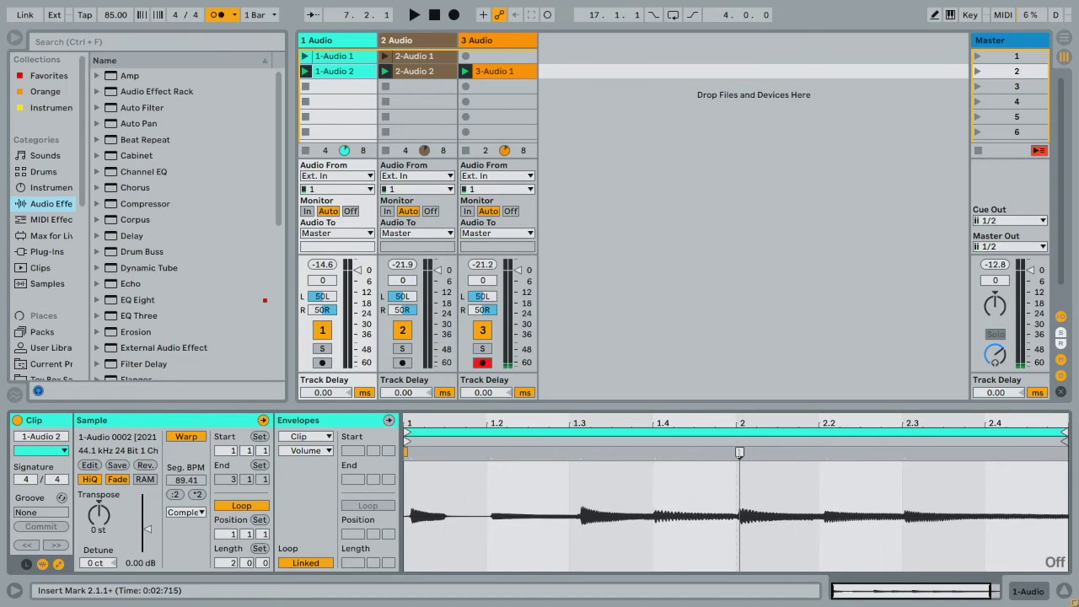
{"action": "left_click_drag", "start_coordinate": [905, 453], "coordinate": [904, 453]}
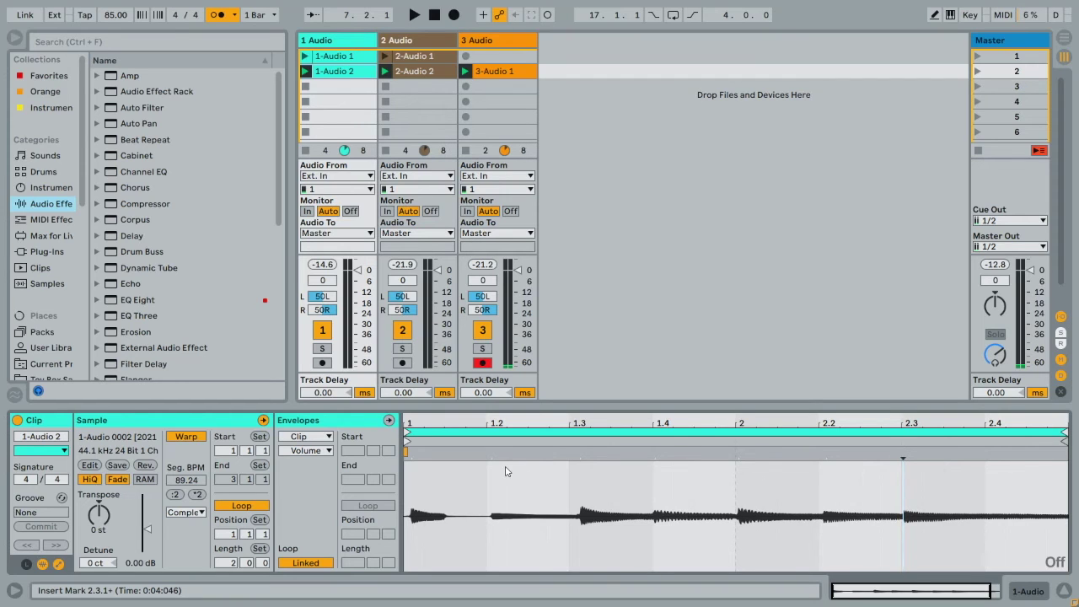
Step: With grid snapping off, warp the second 2 Audio clip so its last two notes align with the start of bar 2 and beat 2.3
{"action": "left_click", "coordinate": [409, 72]}
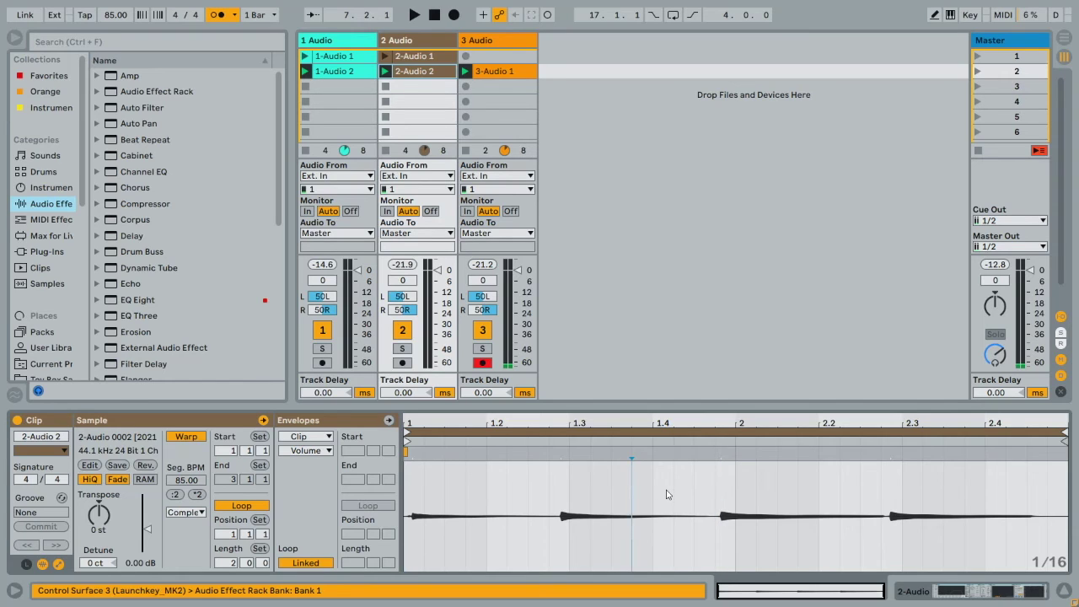
{"action": "key", "text": "ctrl+4"}
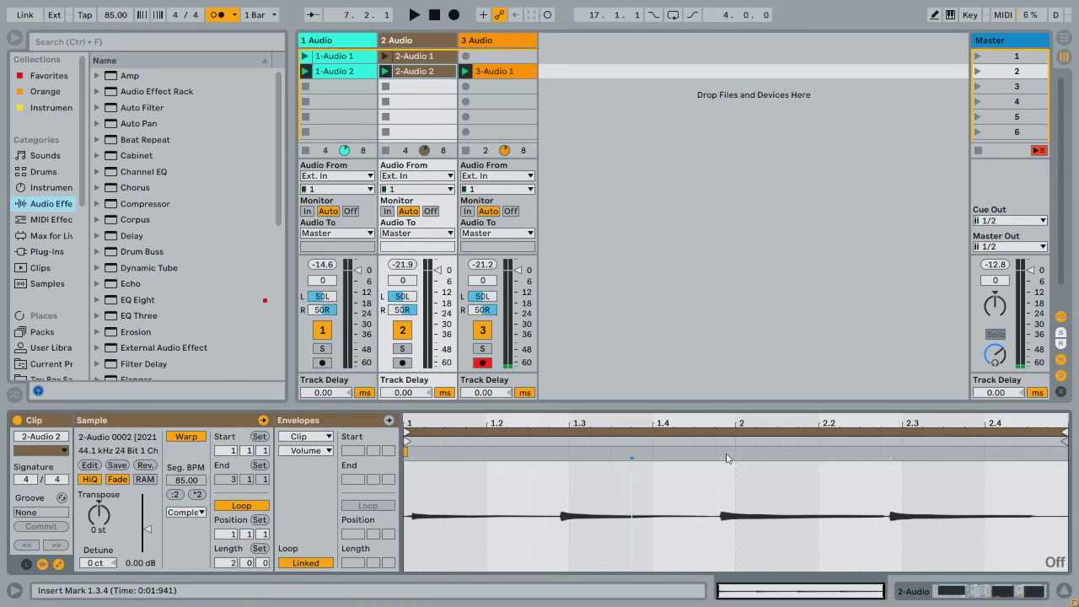
{"action": "left_click_drag", "start_coordinate": [721, 453], "coordinate": [738, 453]}
{"action": "left_click_drag", "start_coordinate": [917, 452], "coordinate": [910, 453]}
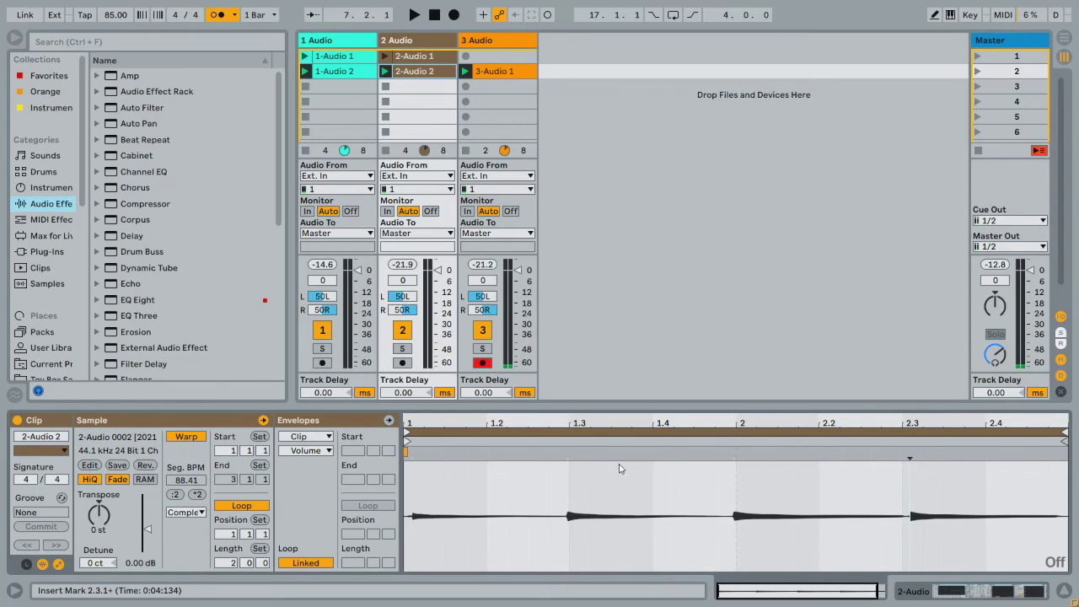
Step: Turn off grid snapping for the 3 Audio clip and warp its last note to about beat 2.3
{"action": "left_click", "coordinate": [496, 70]}
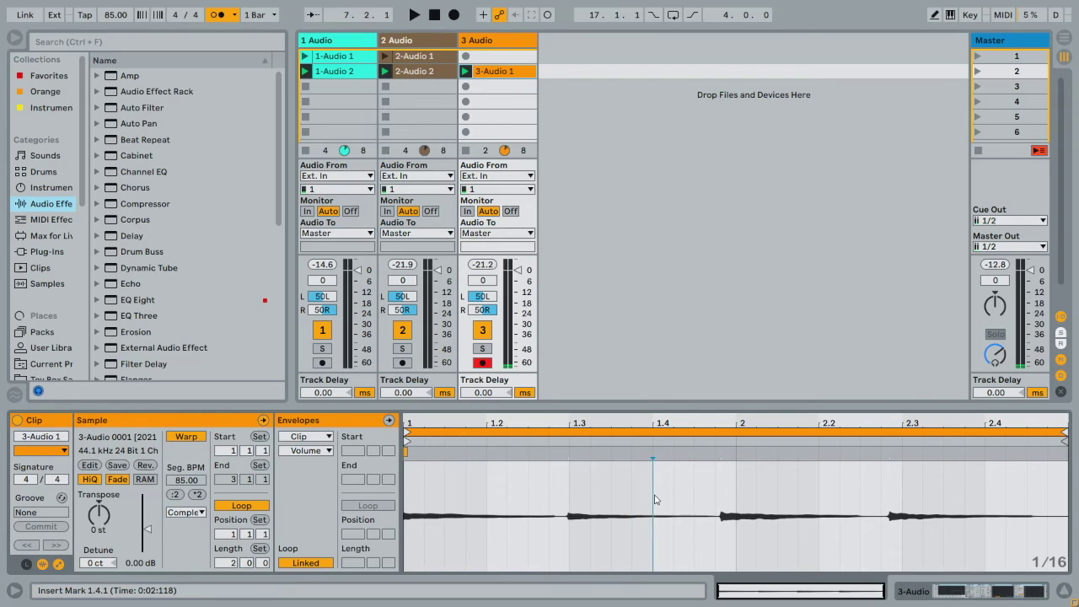
{"action": "key", "text": "ctrl+4"}
{"action": "left_click_drag", "start_coordinate": [889, 452], "coordinate": [906, 453]}
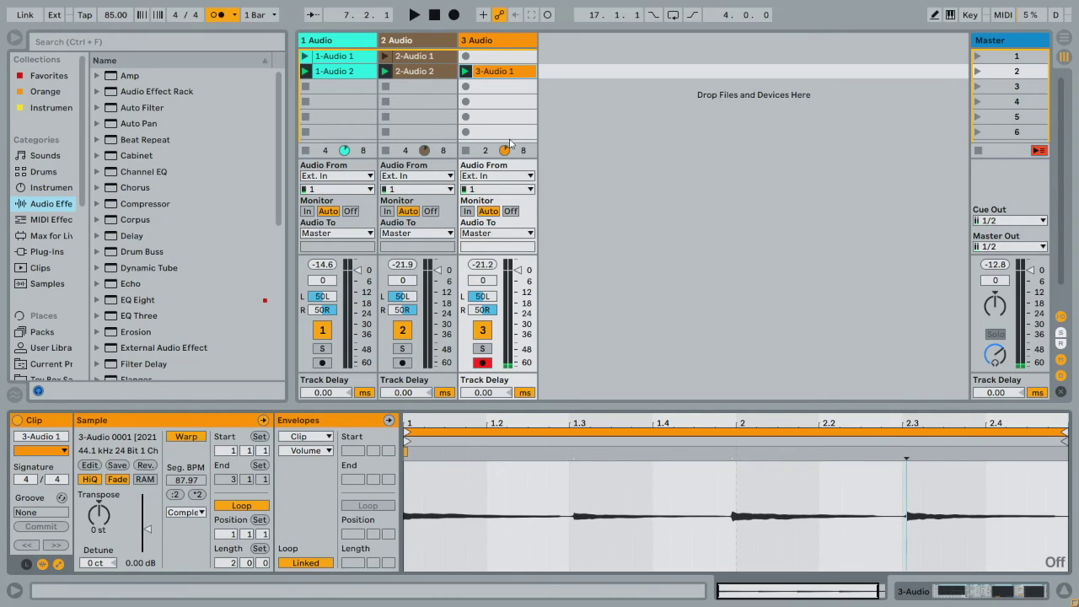
Step: Play back the three second-scene loops together to check the warped timing, and stop playback
{"action": "key", "text": "space"}
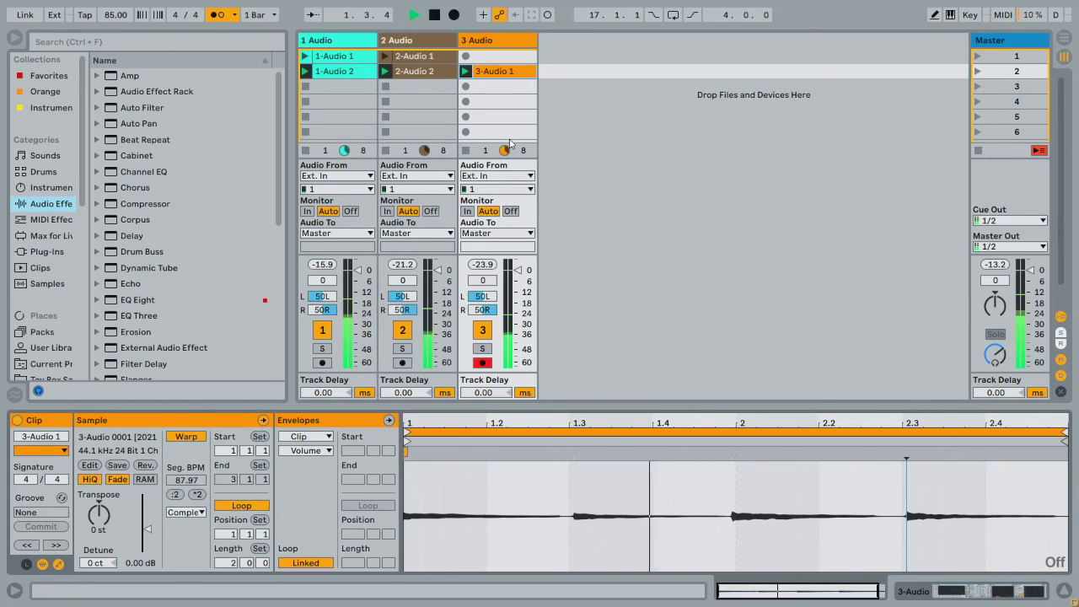
{"action": "key", "text": "space"}
{"action": "key", "text": "space"}
{"action": "key", "text": "space"}
Step: Delete the clip in the second slot of the 1 Audio track and arm the track for recording
{"action": "left_click", "coordinate": [336, 72]}
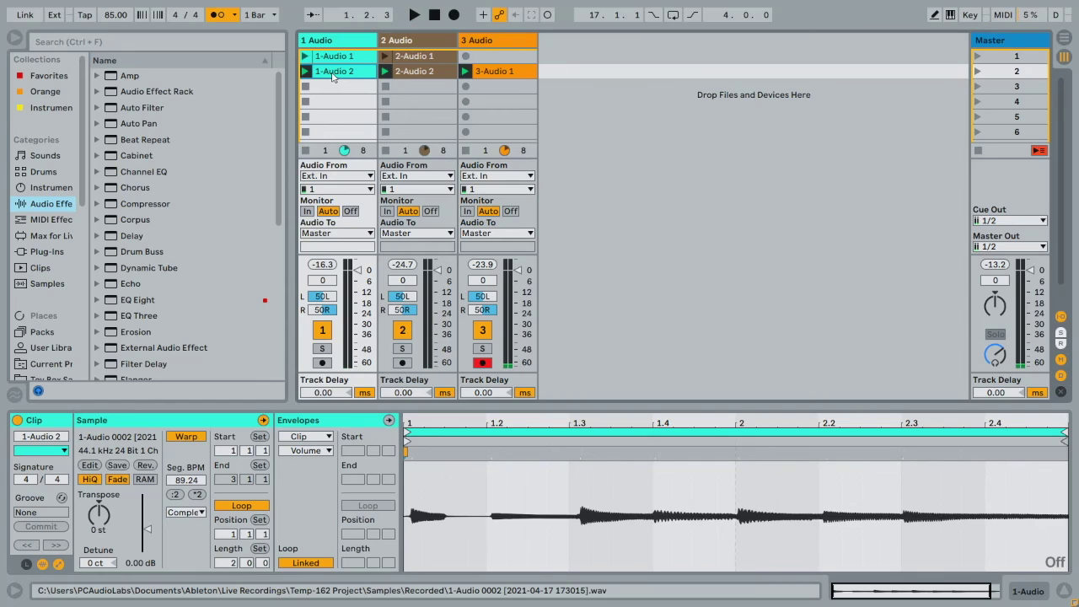
{"action": "key", "text": "Delete"}
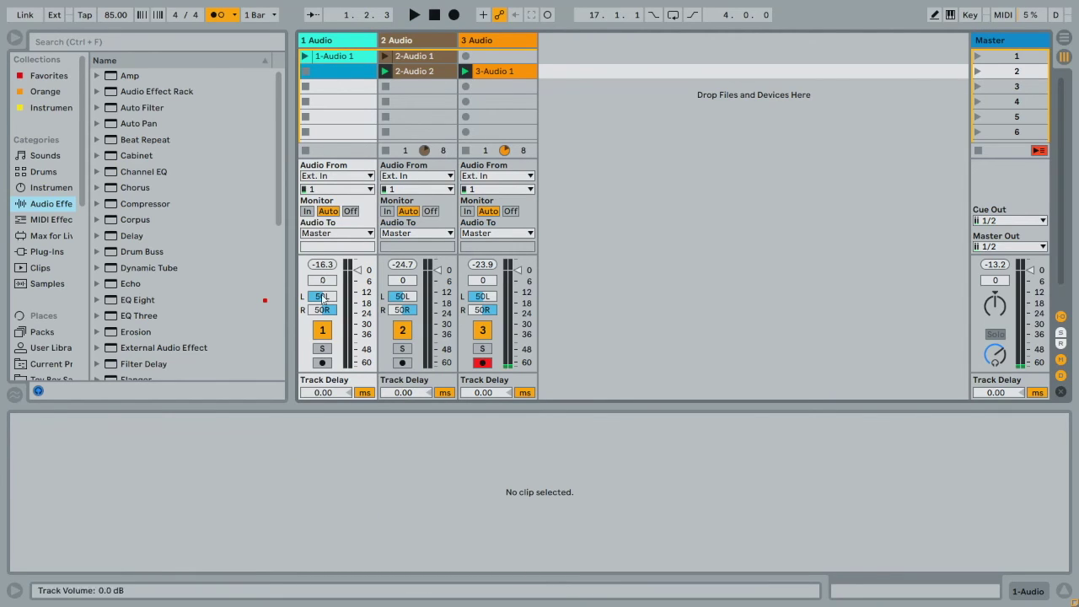
{"action": "left_click", "coordinate": [322, 362]}
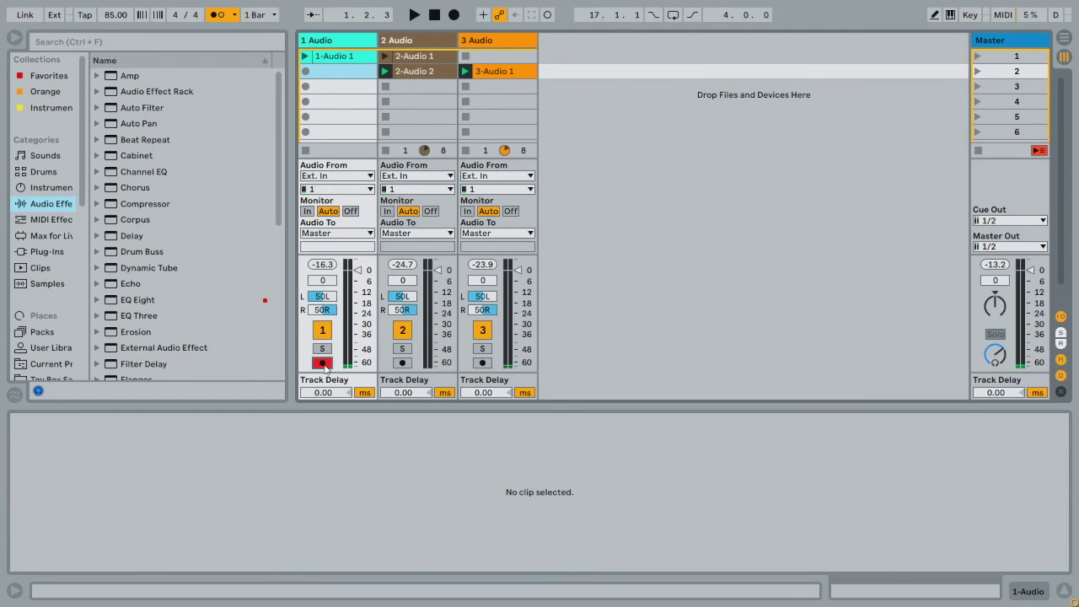
{"action": "left_click", "coordinate": [307, 75]}
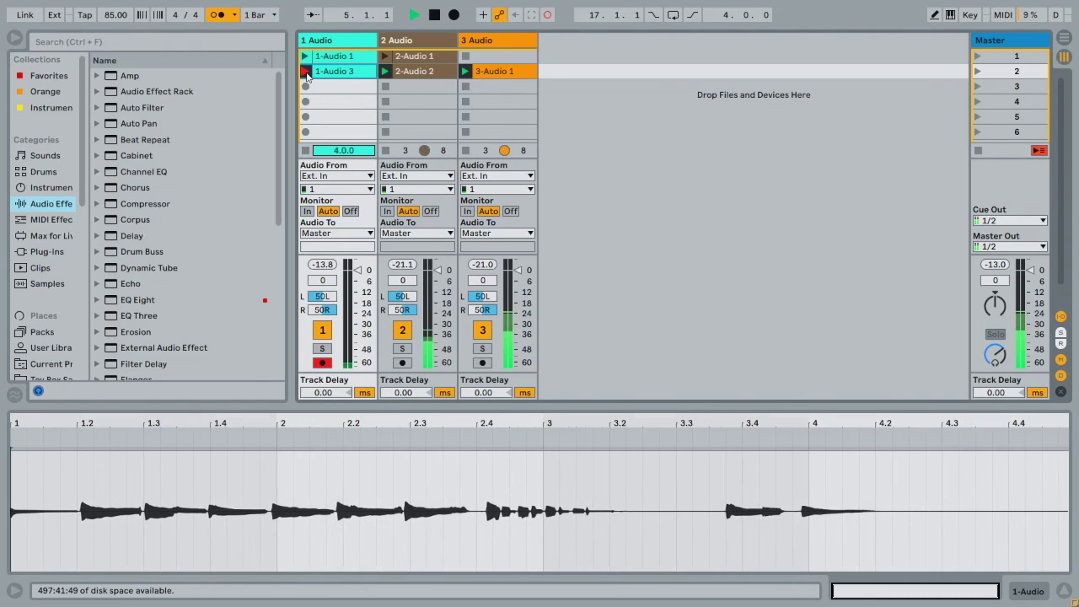
{"action": "key", "text": "space"}
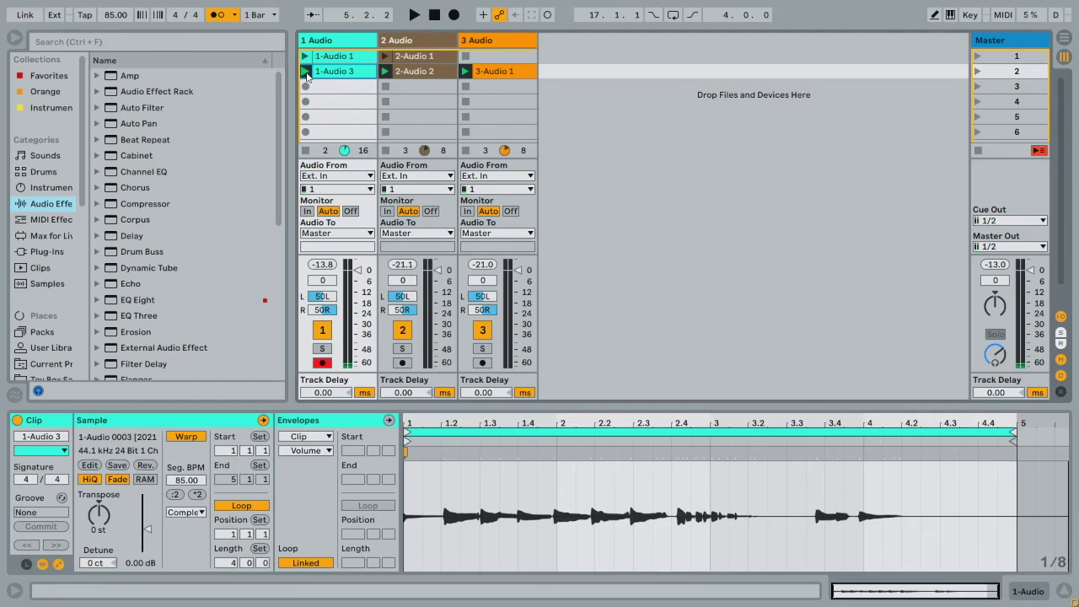
{"action": "key", "text": "Delete"}
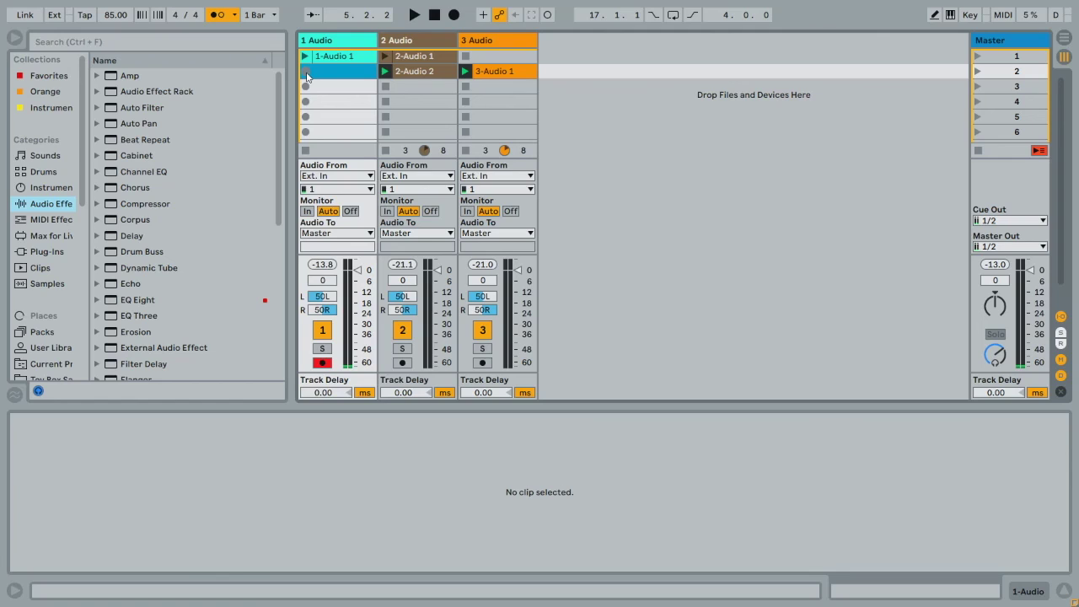
Step: Record a four-bar loop into the second clip slot of the 1 Audio track with the other loops playing, and turn off the metronome
{"action": "left_click", "coordinate": [307, 75]}
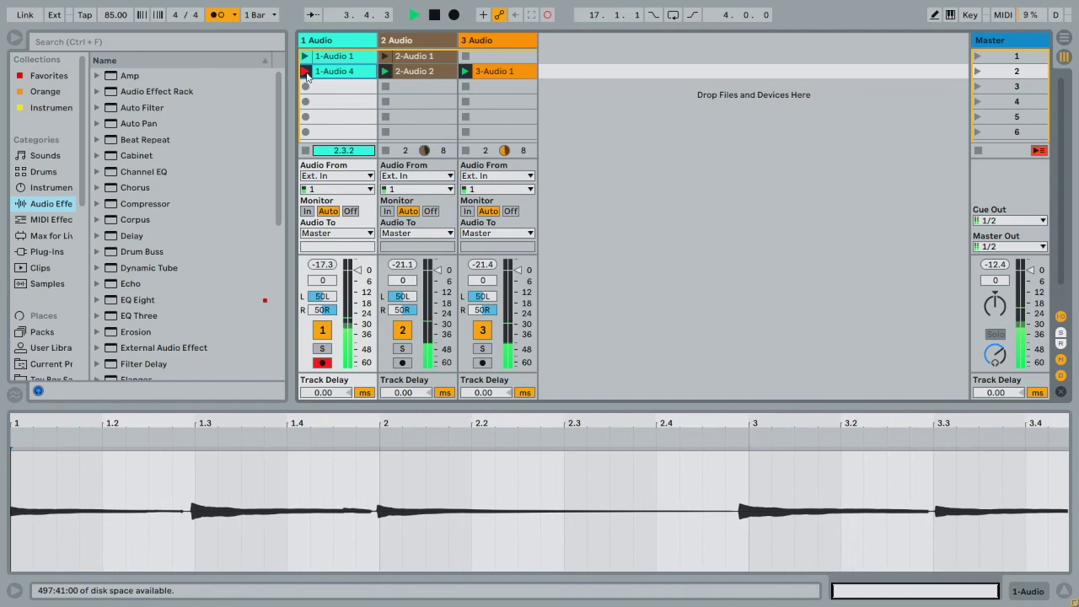
{"action": "left_click", "coordinate": [306, 75]}
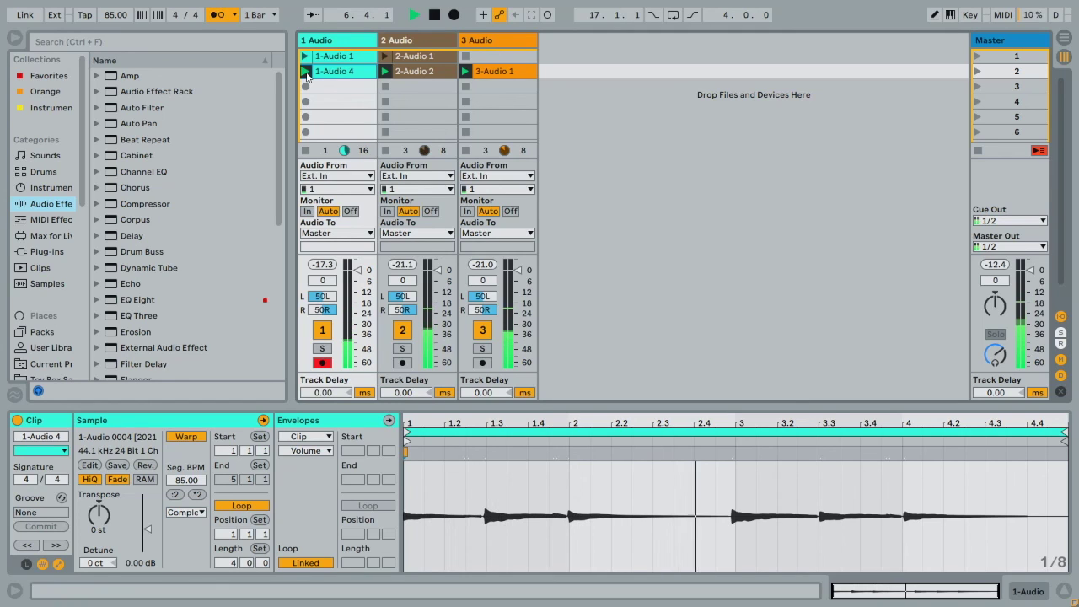
{"action": "left_click", "coordinate": [217, 15]}
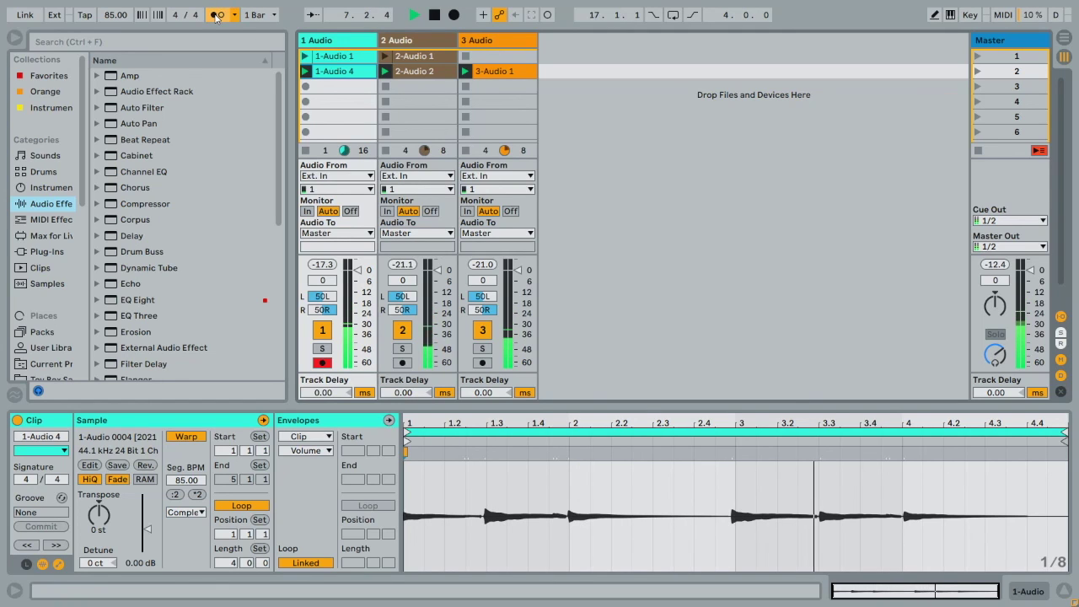
{"action": "key", "text": "space"}
{"action": "left_click", "coordinate": [216, 16]}
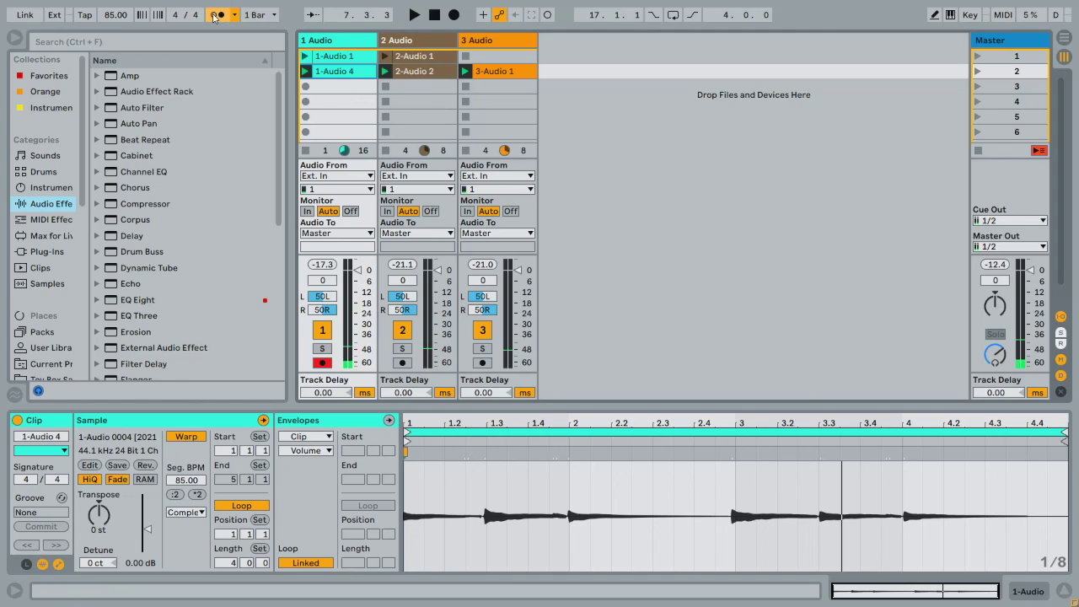
{"action": "left_click", "coordinate": [214, 16]}
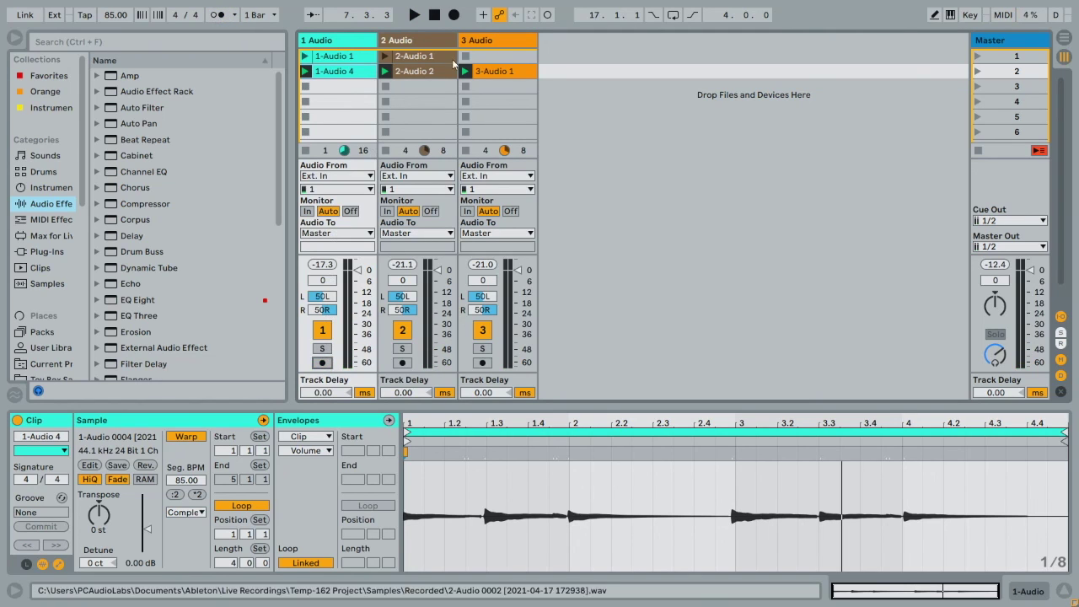
Step: Add a fourth audio track after 3 Audio and arm it for recording
{"action": "left_click", "coordinate": [485, 42]}
{"action": "key", "text": "ctrl+t"}
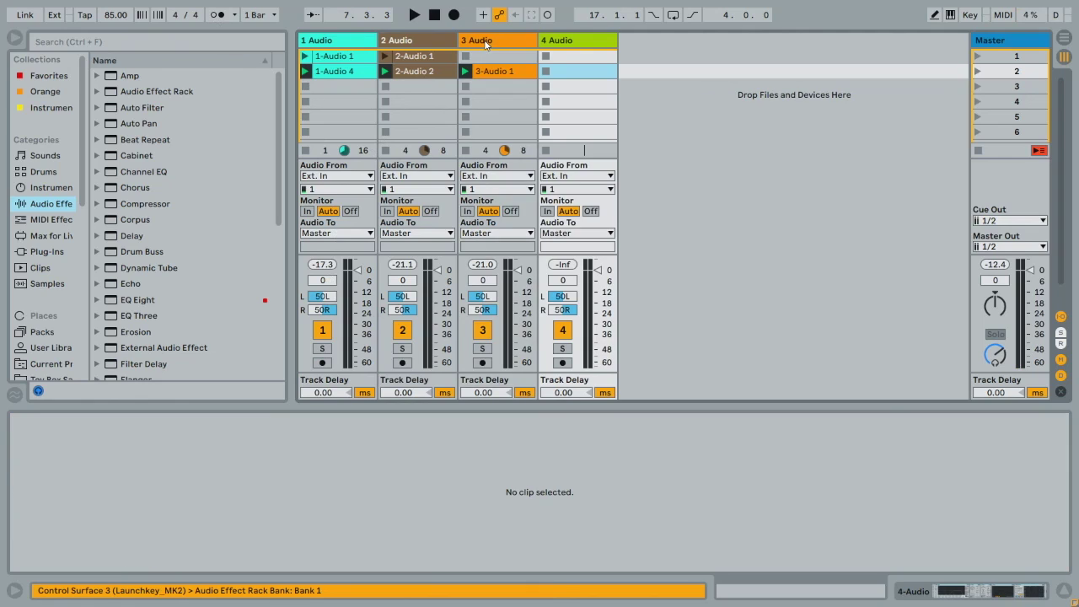
{"action": "left_click", "coordinate": [563, 363]}
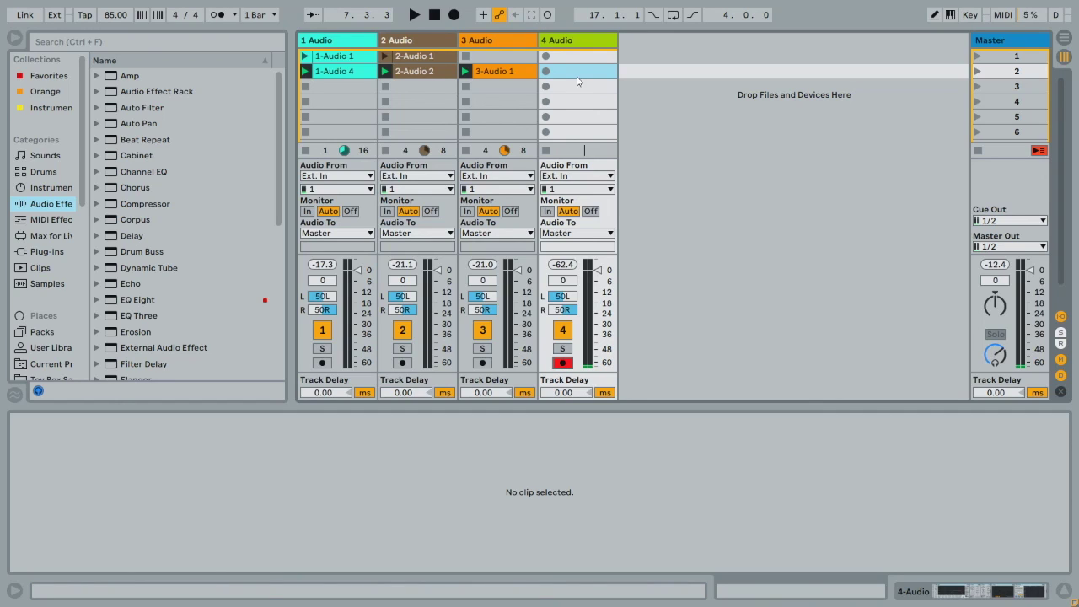
Step: Play the second-scene loops briefly, and stop the active clips on the 1 Audio, 2 Audio and 3 Audio tracks
{"action": "key", "text": "space"}
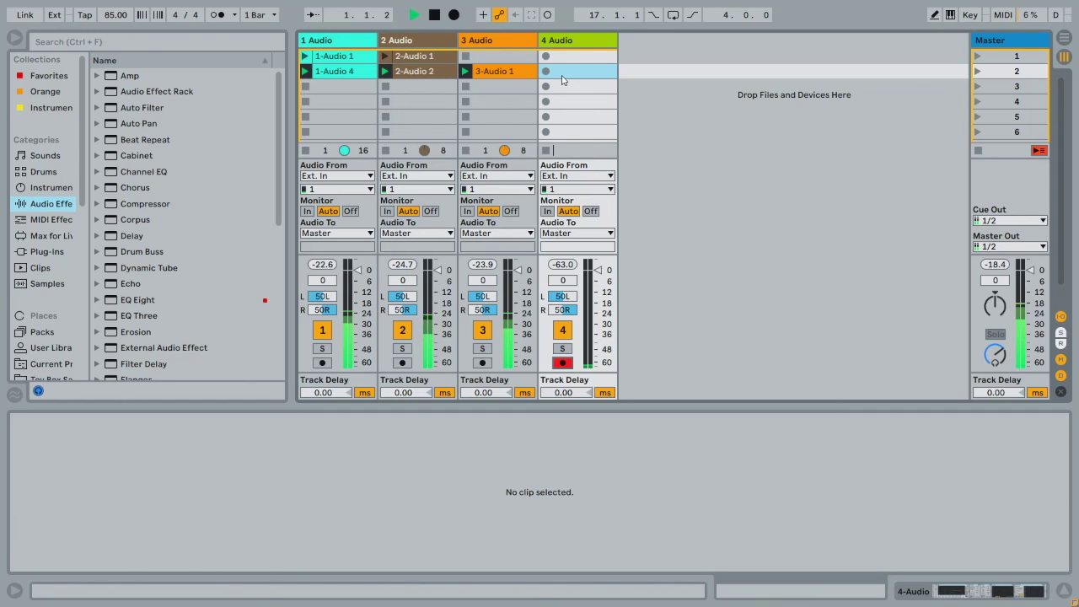
{"action": "key", "text": "space"}
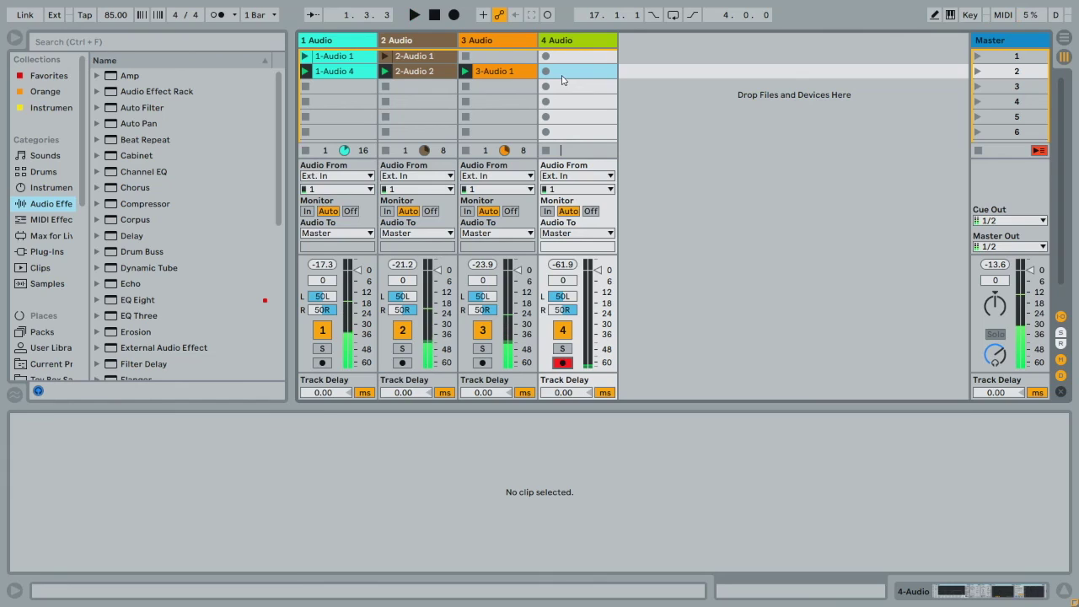
{"action": "left_click", "coordinate": [571, 40]}
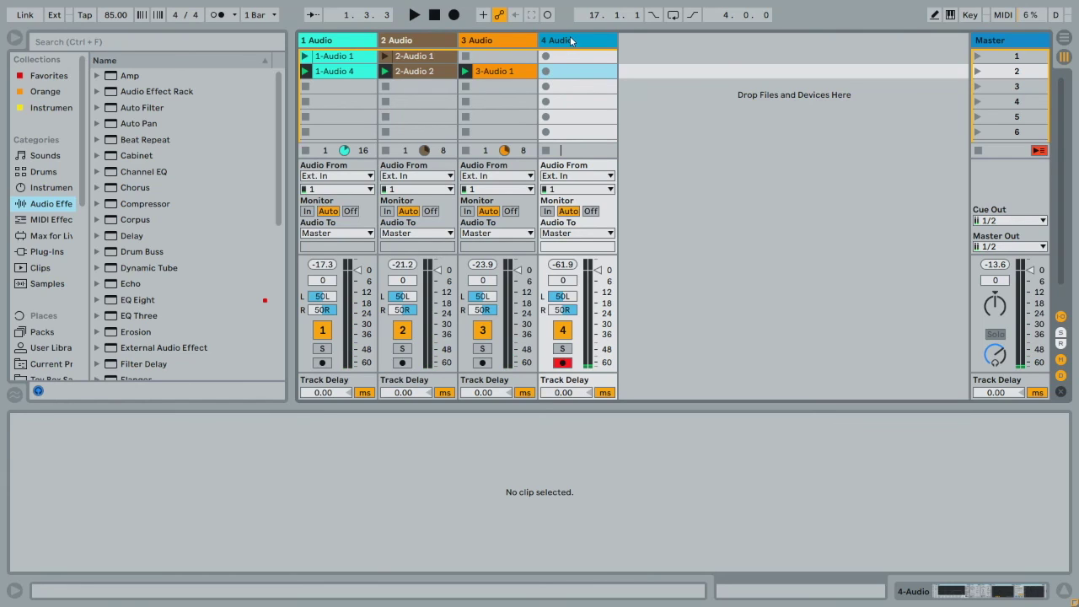
{"action": "left_click", "coordinate": [466, 151]}
{"action": "left_click", "coordinate": [385, 150]}
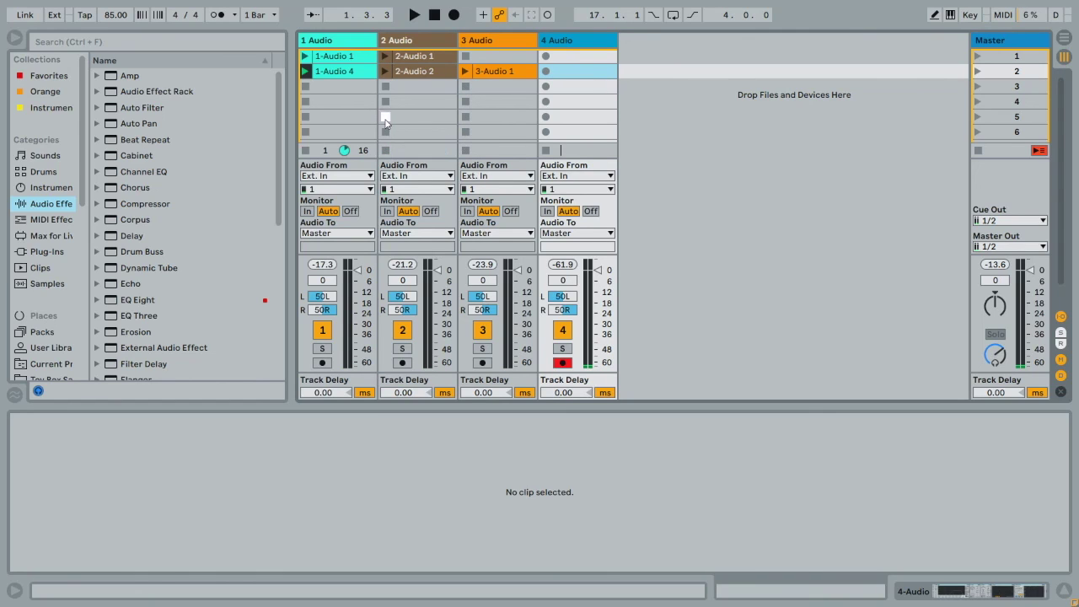
{"action": "left_click", "coordinate": [306, 150]}
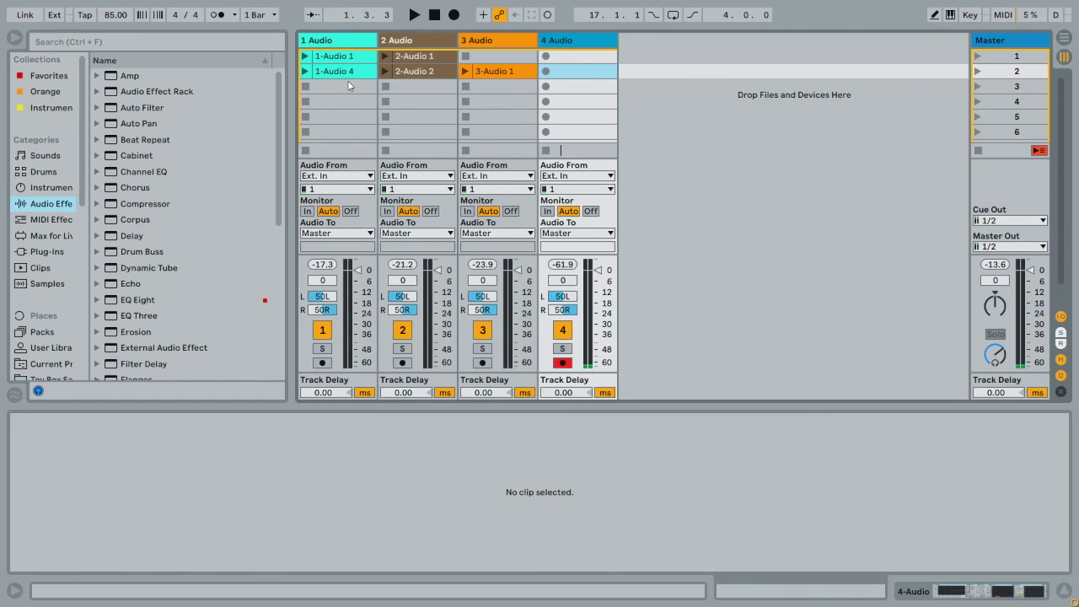